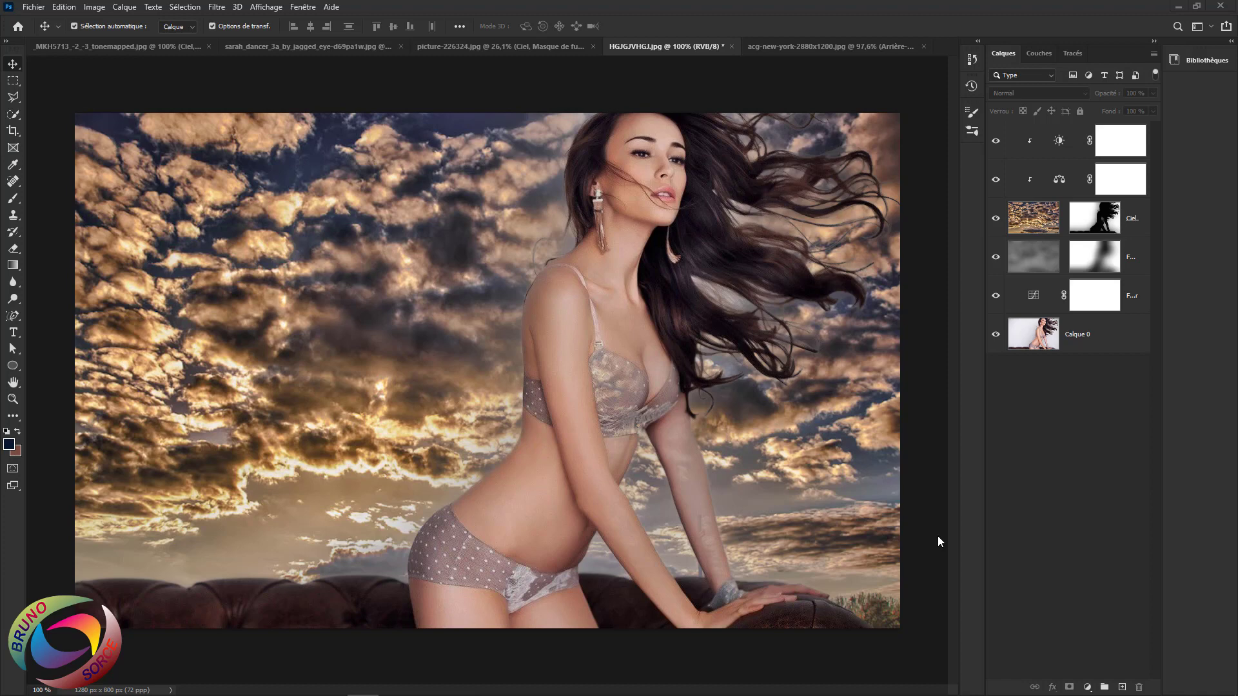
Review the composites in the open documents, comparing the dancer and New York images with their original Arrière-plan layers, ending on HGJGJVHGJ.jpg.
{"action": "left_click", "coordinate": [123, 46]}
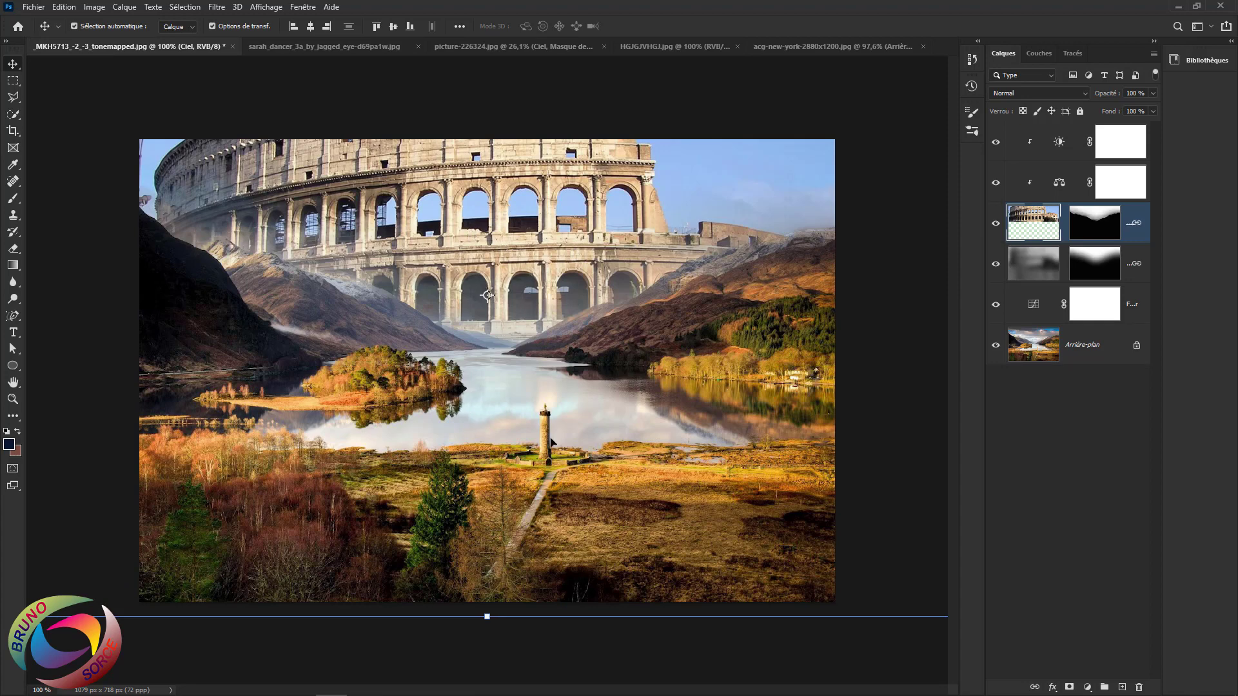
{"action": "left_click", "coordinate": [386, 46]}
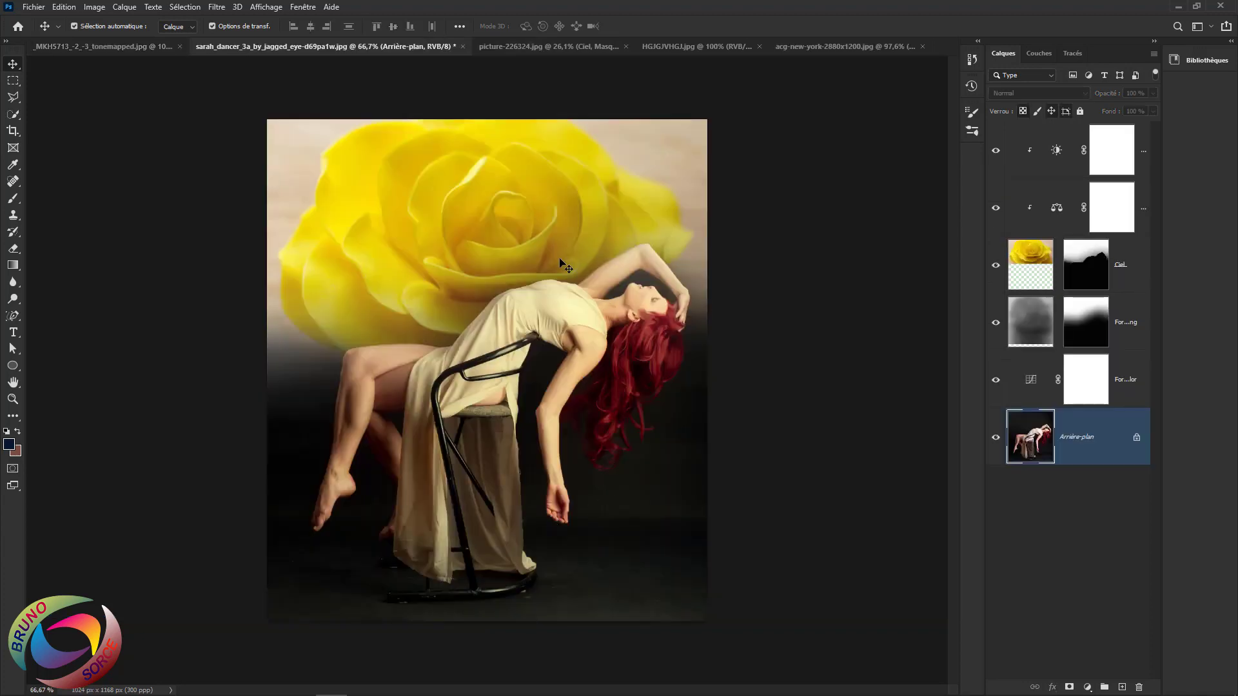
{"action": "left_click", "coordinate": [996, 438], "text": "alt"}
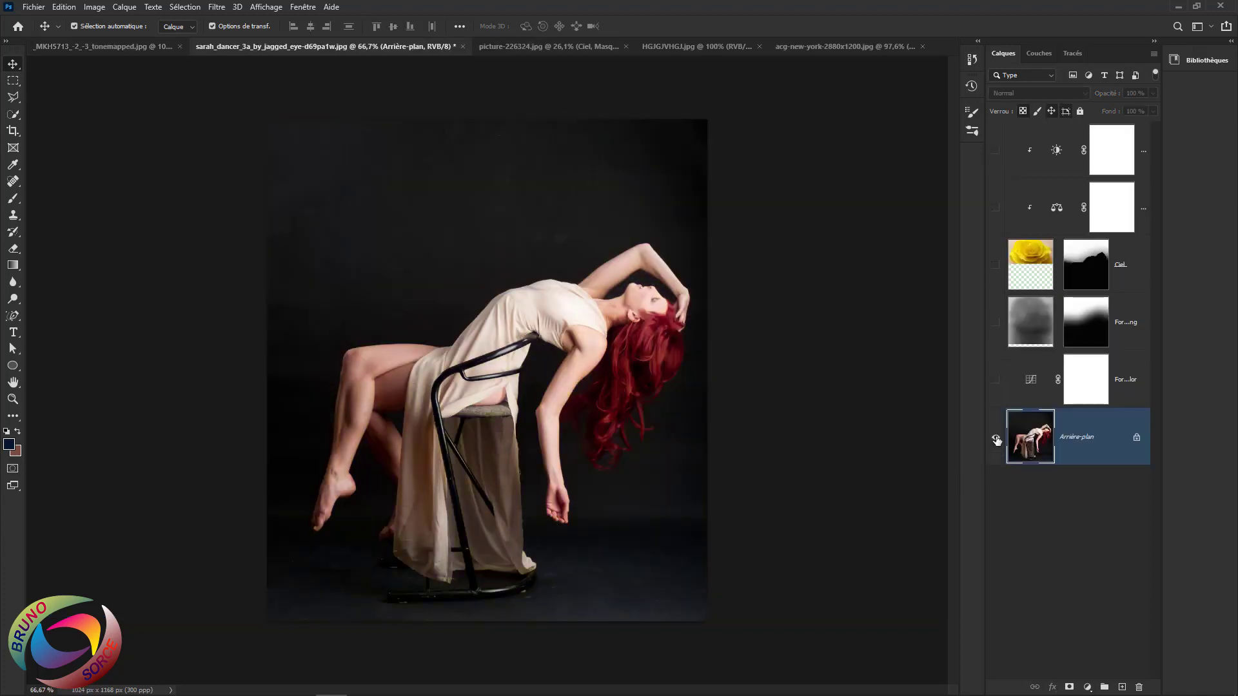
{"action": "left_click", "coordinate": [996, 438], "text": "alt"}
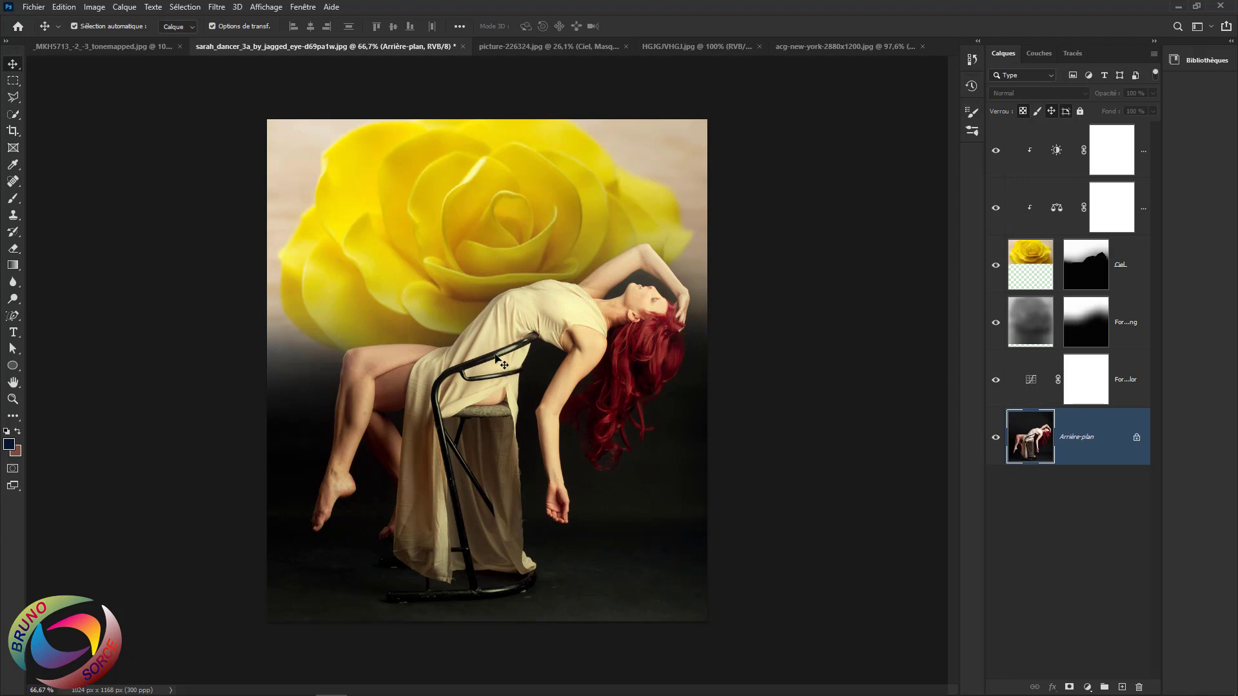
{"action": "key", "text": "ctrl+Tab"}
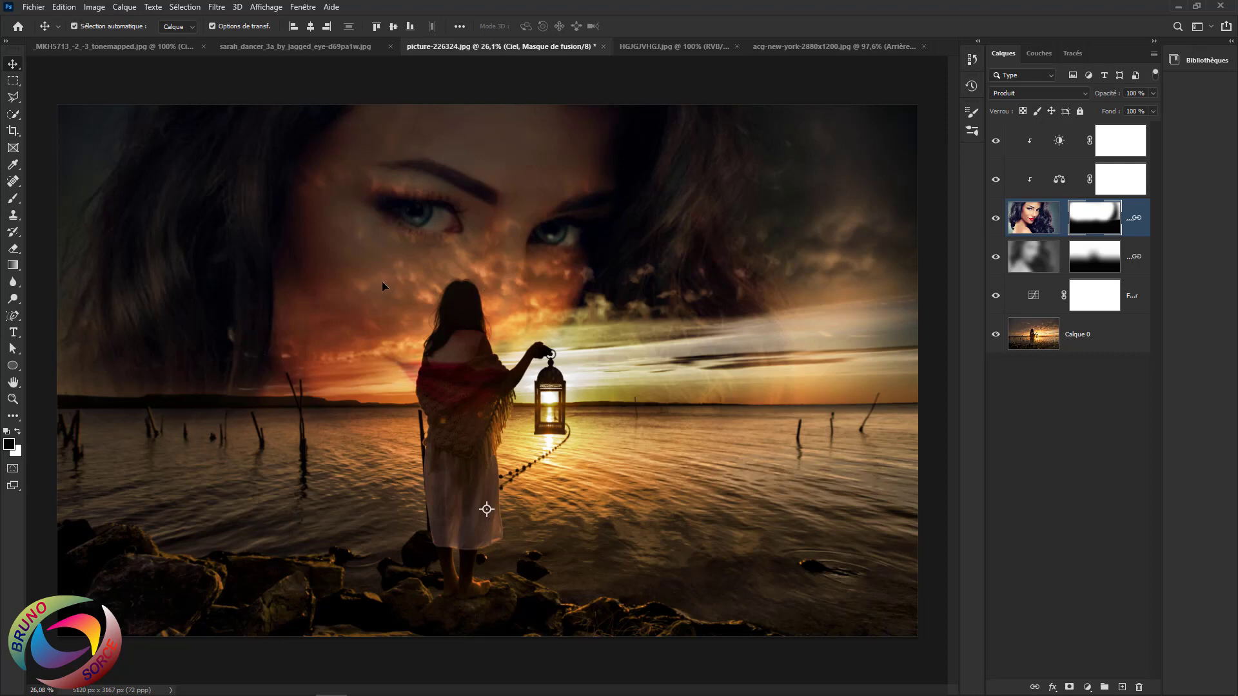
{"action": "left_click", "coordinate": [656, 47]}
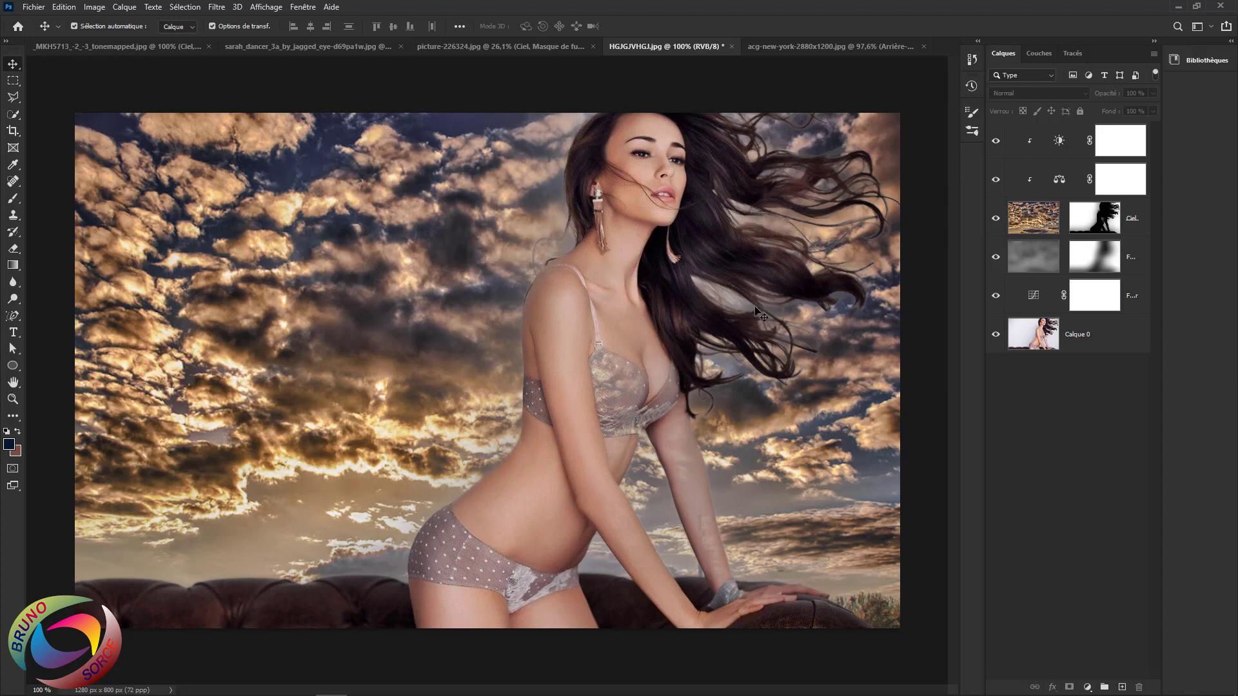
{"action": "key", "text": "ctrl+Tab"}
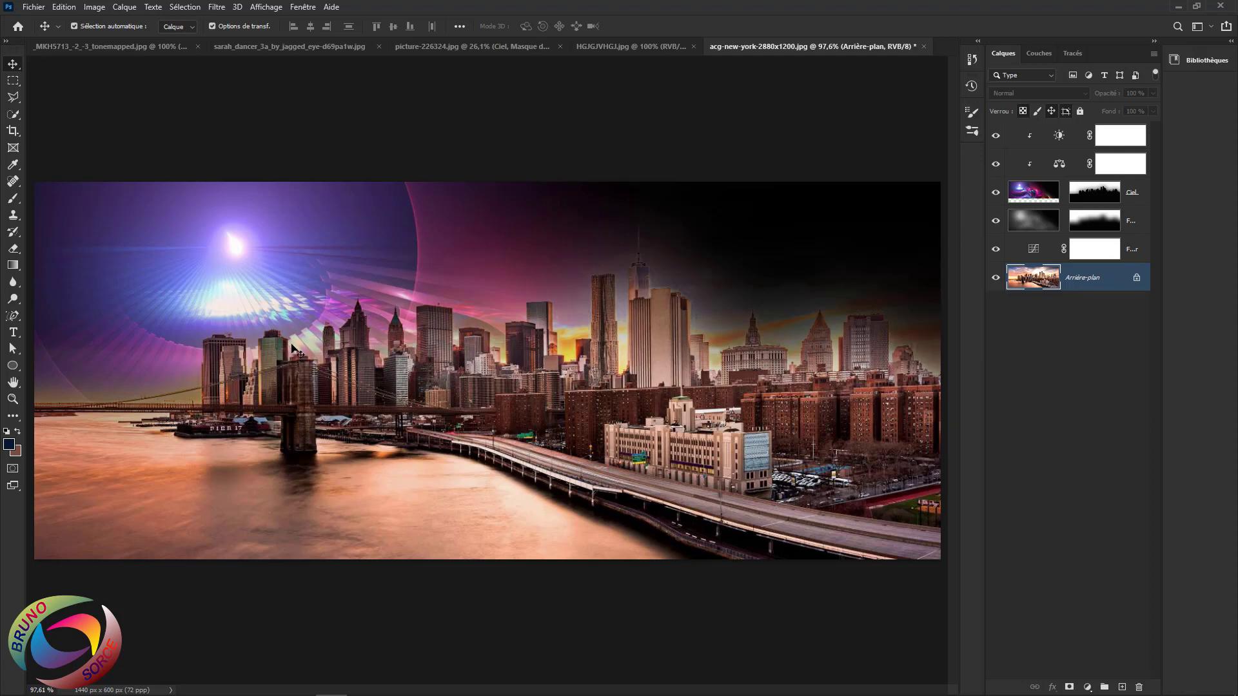
{"action": "left_click", "coordinate": [996, 277], "text": "alt"}
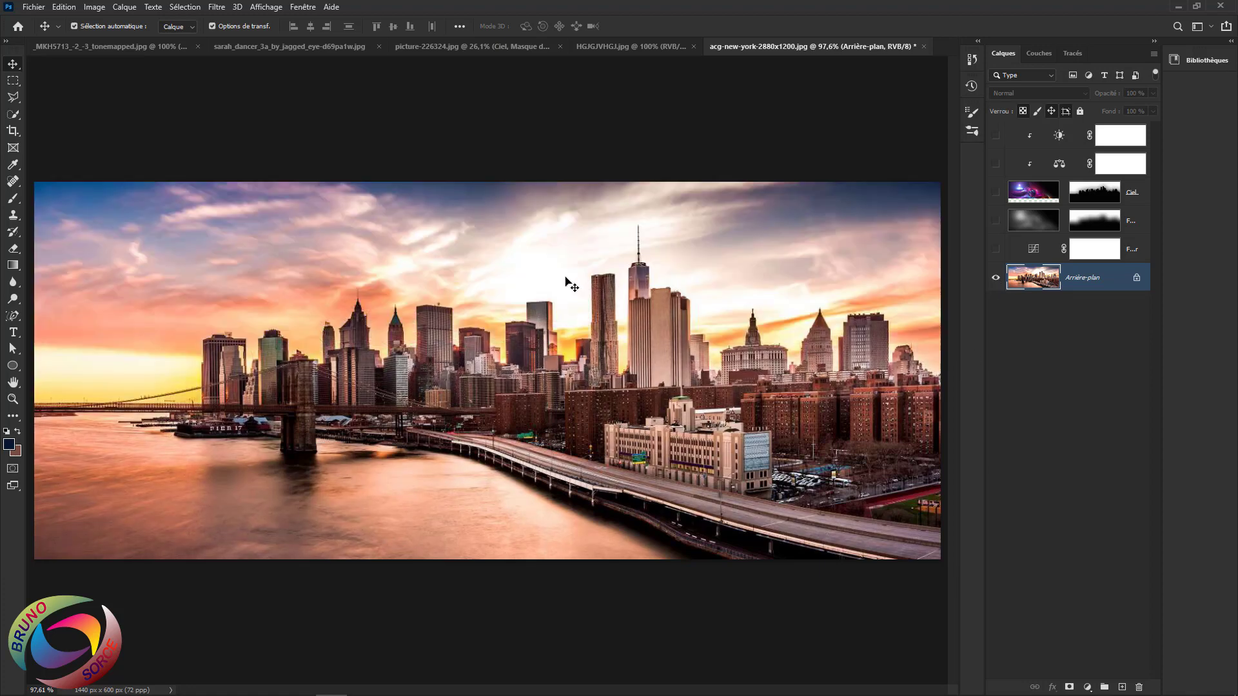
{"action": "left_click", "coordinate": [996, 277], "text": "alt"}
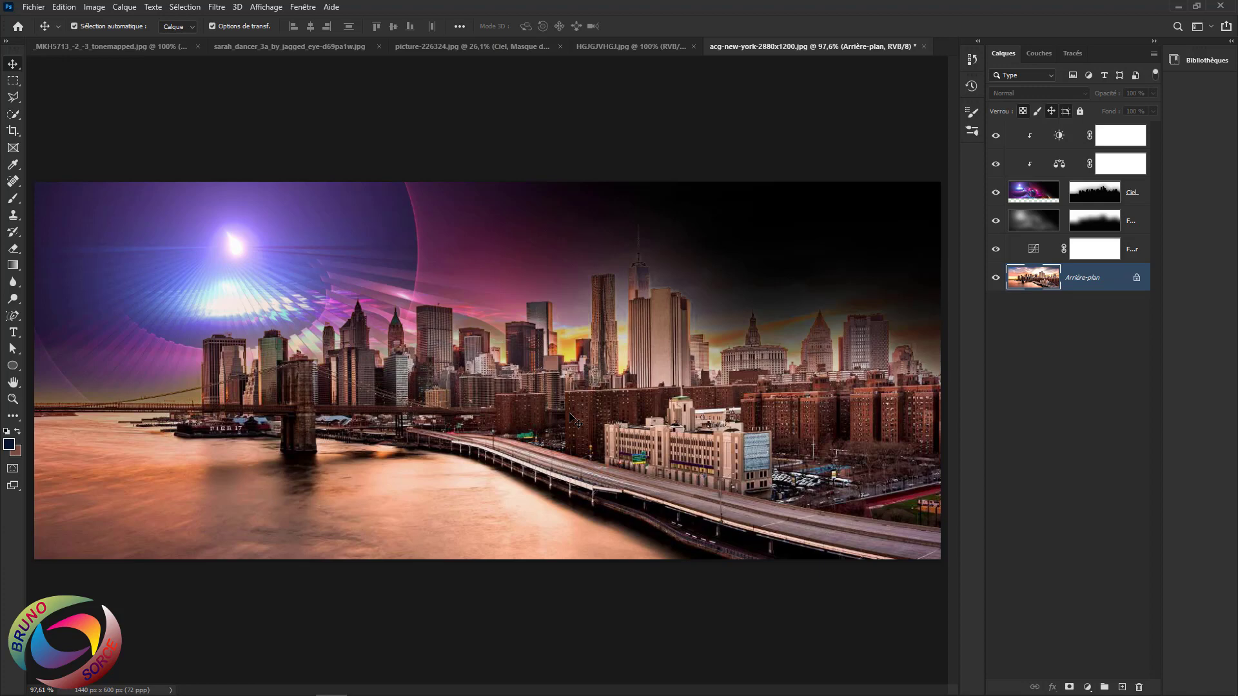
{"action": "left_click", "coordinate": [644, 46]}
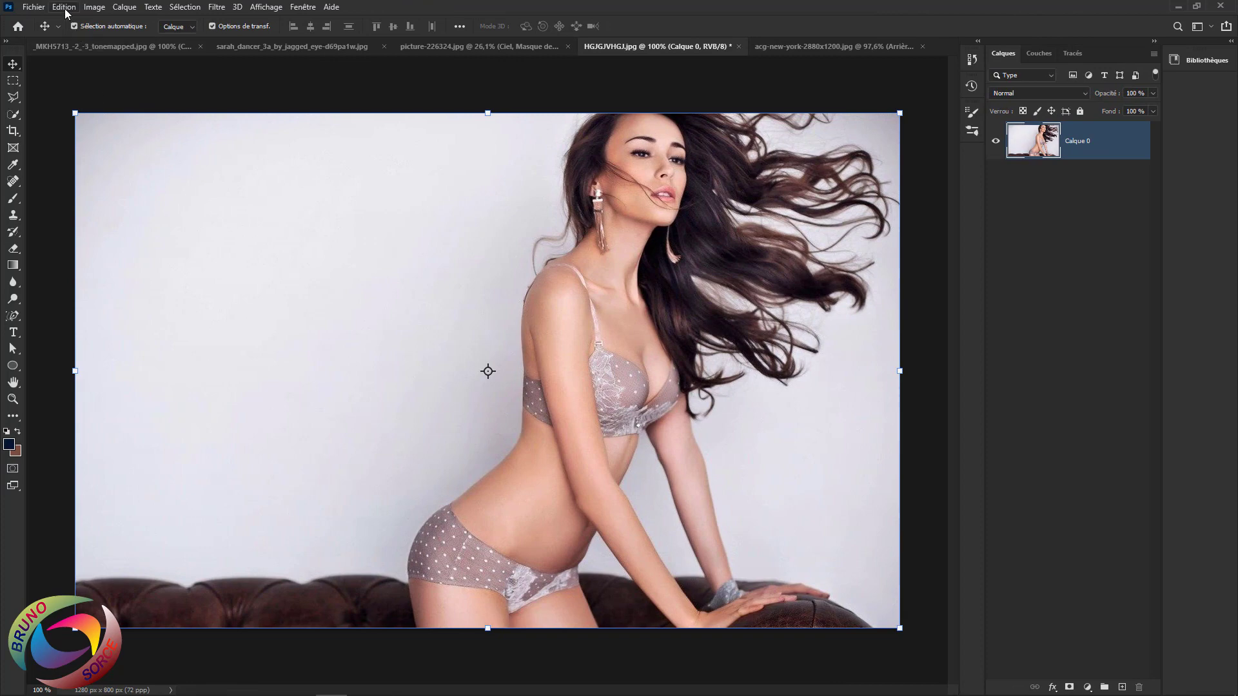
Apply a sky replacement to Calque 0 with the purple light image, setting Décalage du contour to 56 and outputting to new layers.
{"action": "left_click", "coordinate": [64, 7]}
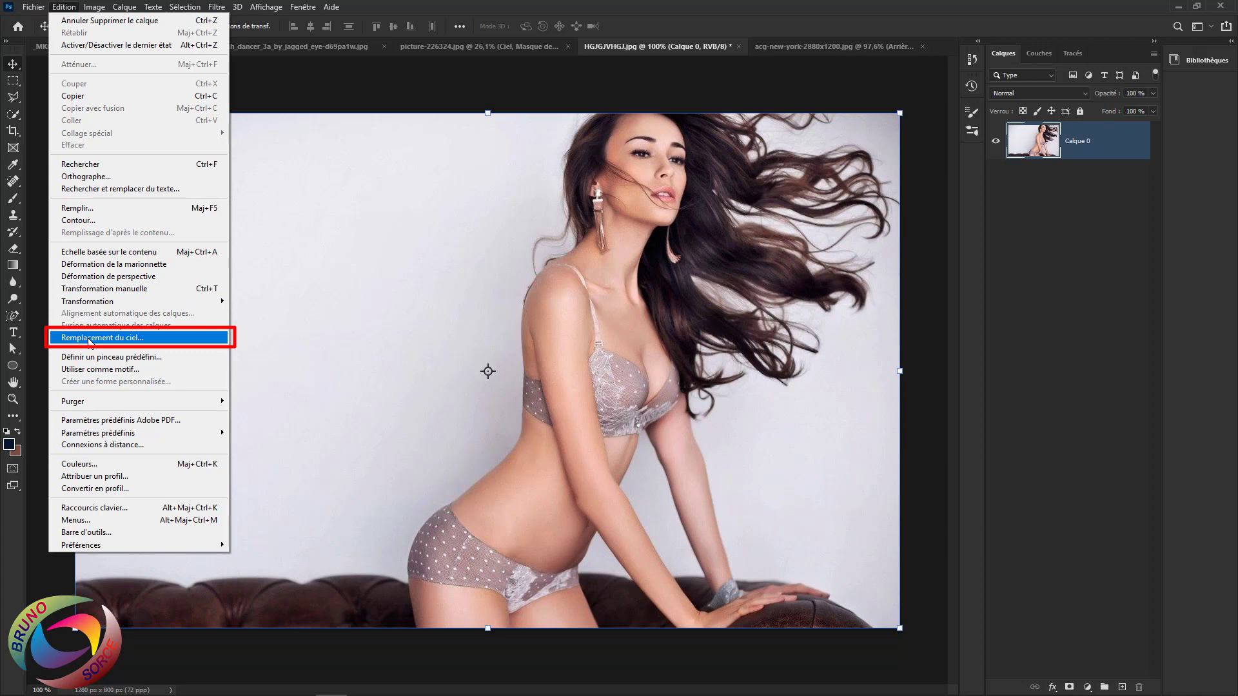
{"action": "left_click", "coordinate": [90, 339]}
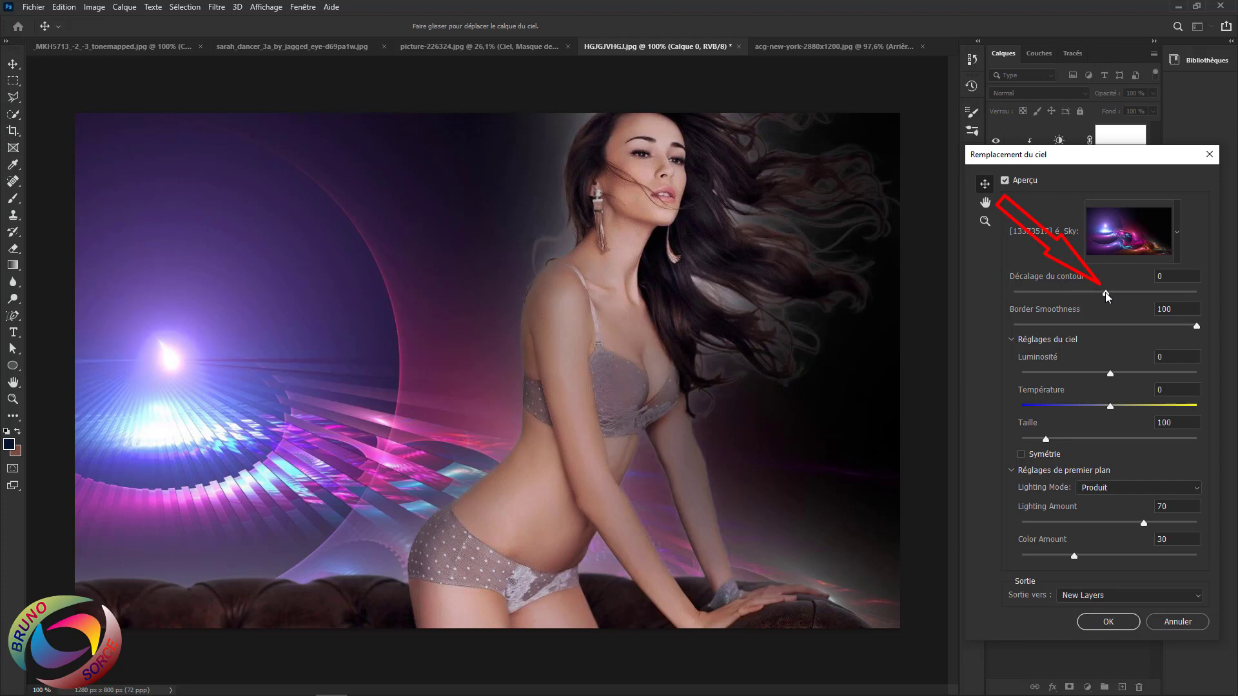
{"action": "left_click_drag", "start_coordinate": [1105, 292], "coordinate": [1156, 292]}
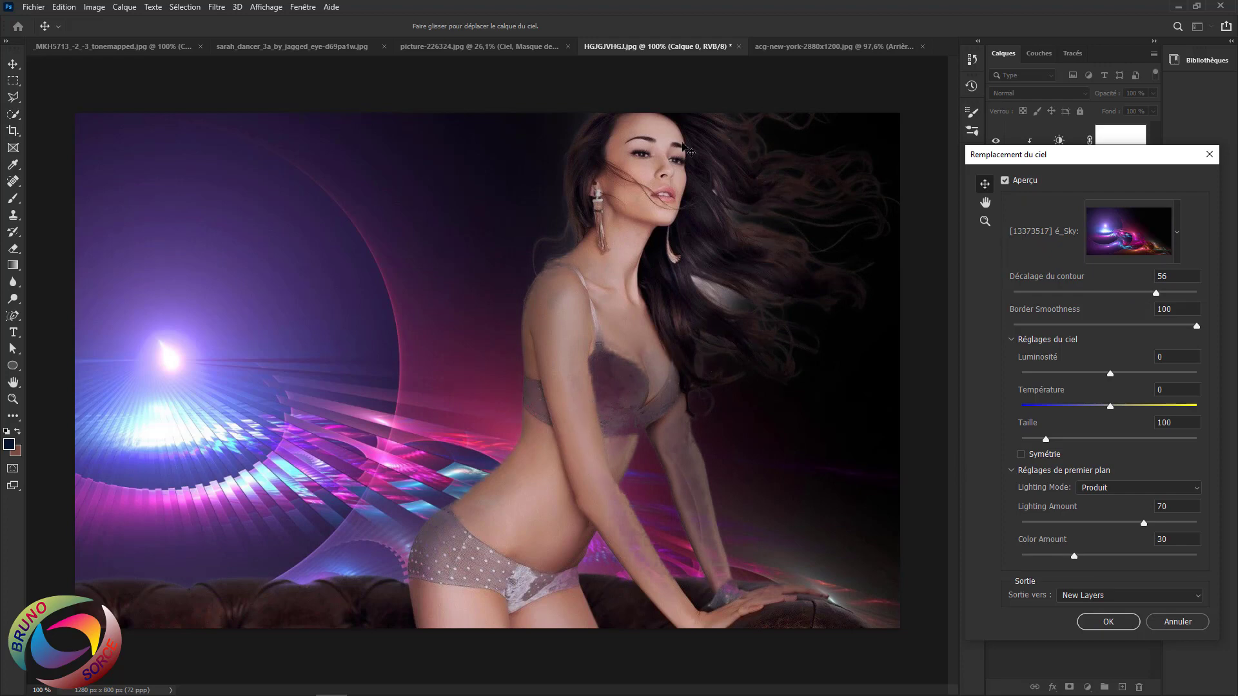
{"action": "left_click", "coordinate": [1101, 623]}
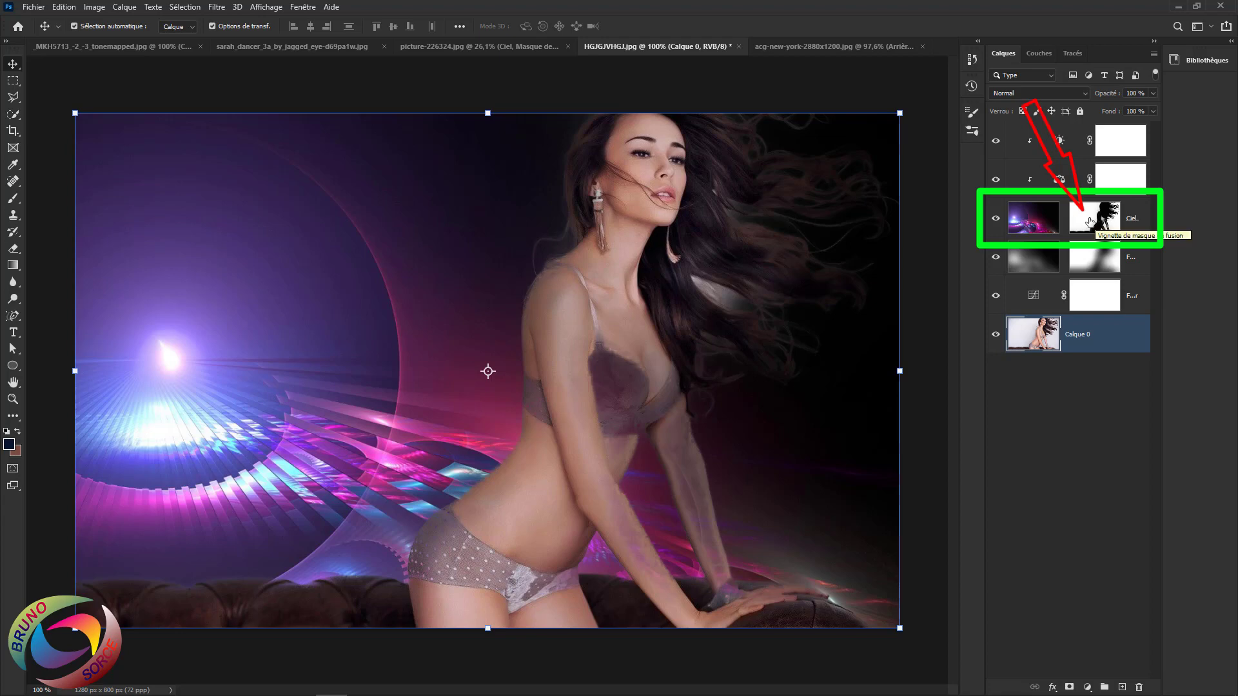
Try painting black on the Ciel layer's mask over the woman's bra and arms with the Brush tool, and remove the sky replacement layers.
{"action": "left_click", "coordinate": [1026, 225]}
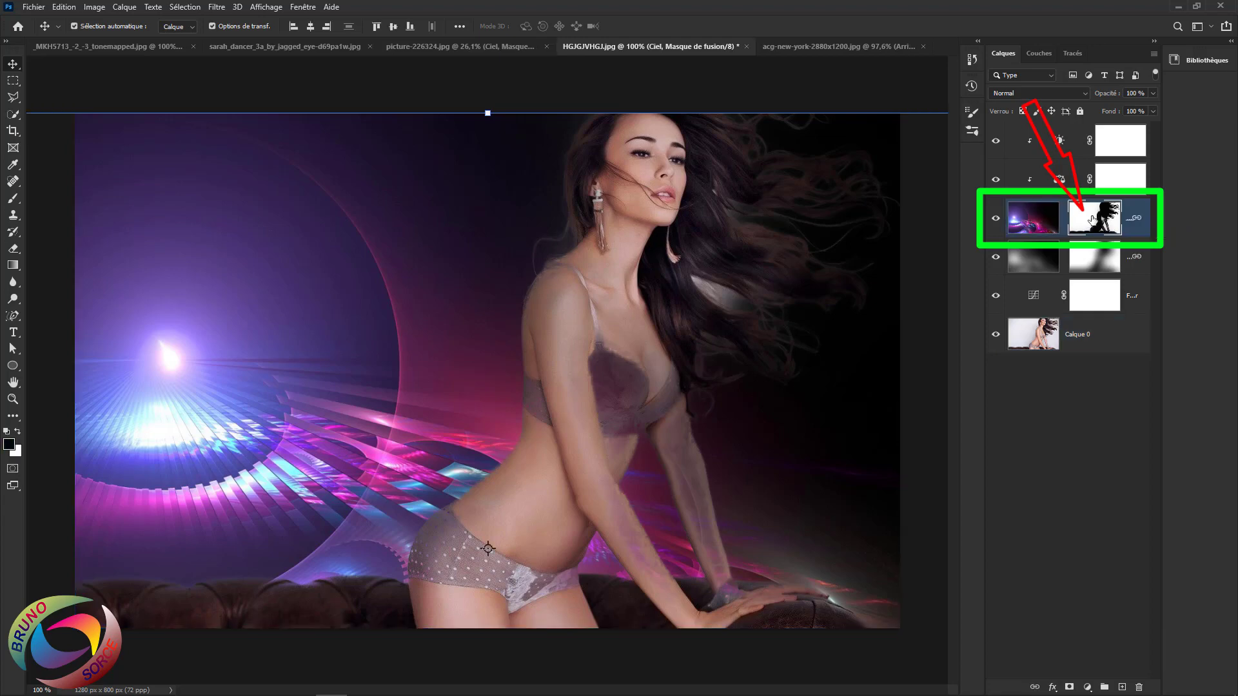
{"action": "right_click", "coordinate": [16, 200]}
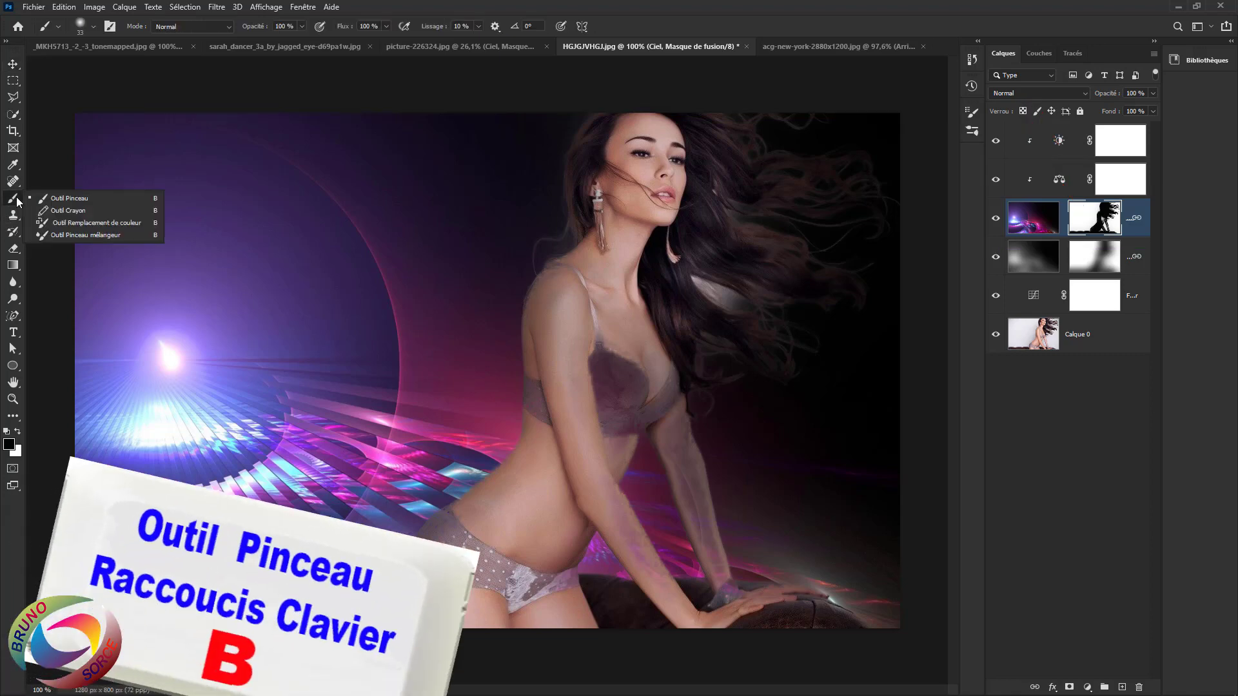
{"action": "left_click", "coordinate": [72, 201]}
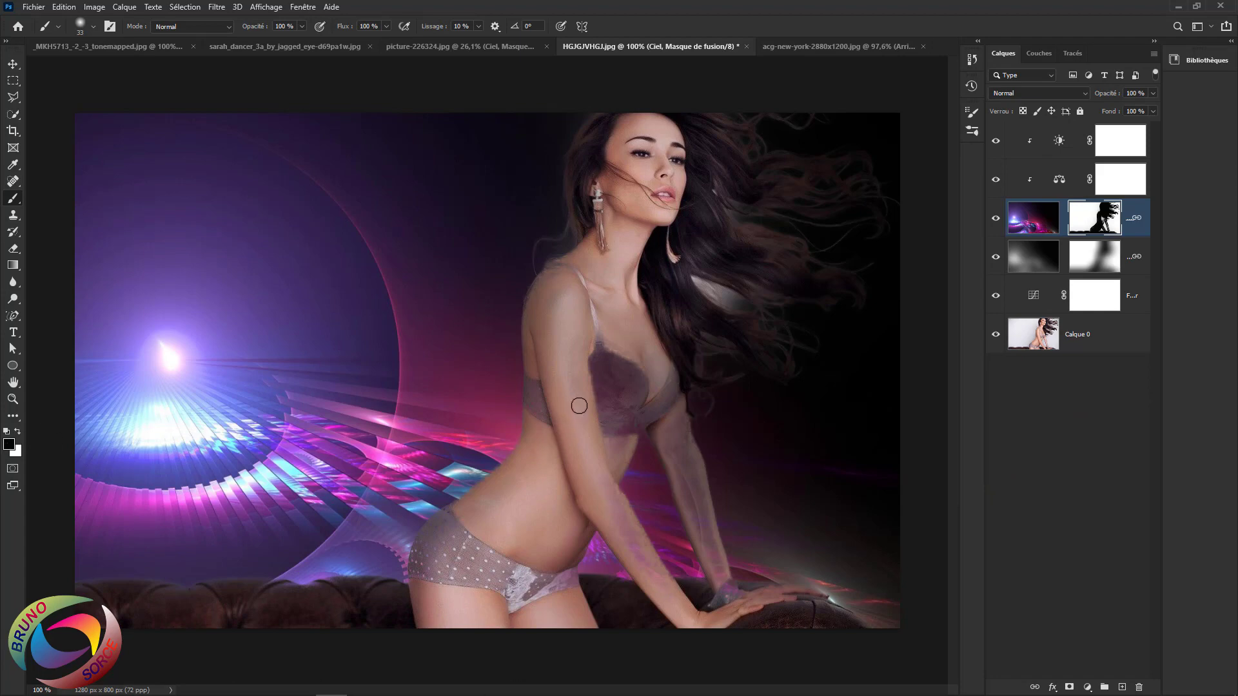
{"action": "mouse_move", "coordinate": [615, 330]}
{"action": "left_mouse_down"}
{"action": "mouse_move", "coordinate": [597, 405]}
{"action": "mouse_move", "coordinate": [604, 334]}
{"action": "mouse_move", "coordinate": [585, 390]}
{"action": "mouse_move", "coordinate": [568, 269]}
{"action": "mouse_move", "coordinate": [557, 275]}
{"action": "mouse_move", "coordinate": [555, 294]}
{"action": "mouse_move", "coordinate": [574, 263]}
{"action": "mouse_move", "coordinate": [549, 306]}
{"action": "mouse_move", "coordinate": [589, 286]}
{"action": "mouse_move", "coordinate": [607, 364]}
{"action": "mouse_move", "coordinate": [622, 356]}
{"action": "mouse_move", "coordinate": [623, 392]}
{"action": "mouse_move", "coordinate": [643, 395]}
{"action": "mouse_move", "coordinate": [633, 422]}
{"action": "mouse_move", "coordinate": [633, 401]}
{"action": "mouse_move", "coordinate": [597, 419]}
{"action": "mouse_move", "coordinate": [579, 395]}
{"action": "mouse_move", "coordinate": [537, 413]}
{"action": "mouse_move", "coordinate": [539, 393]}
{"action": "mouse_move", "coordinate": [536, 416]}
{"action": "mouse_move", "coordinate": [536, 377]}
{"action": "mouse_move", "coordinate": [544, 405]}
{"action": "left_mouse_up"}
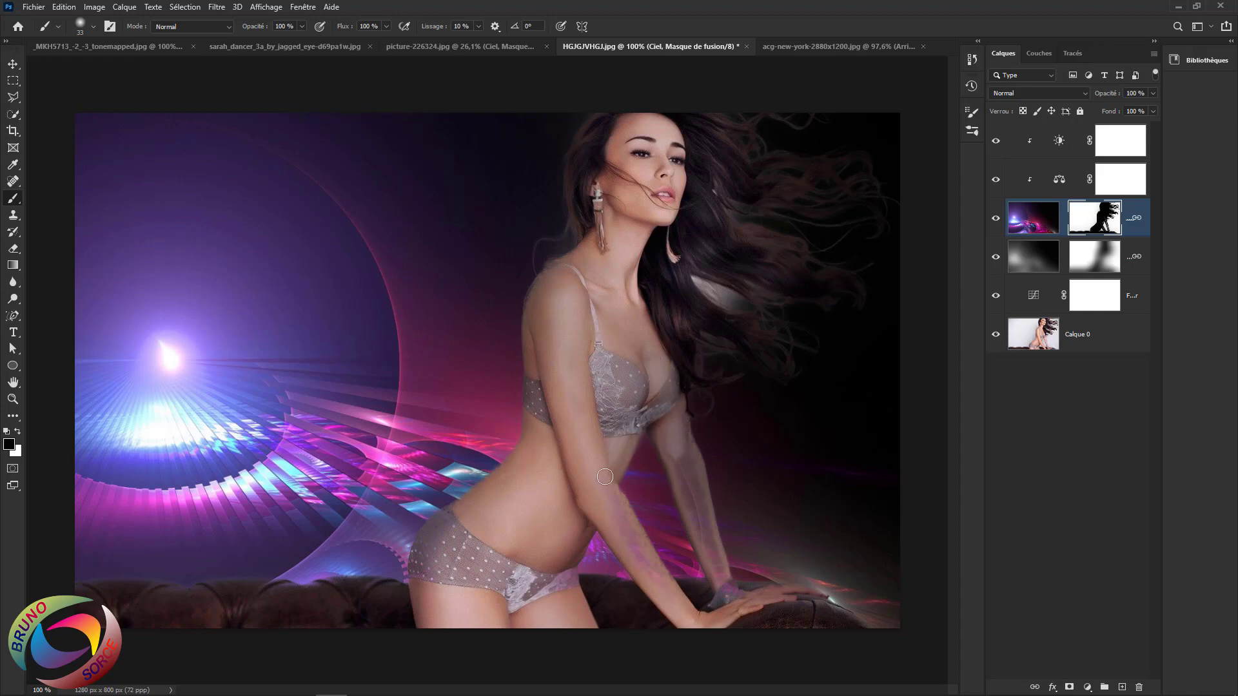
{"action": "left_click_drag", "start_coordinate": [632, 540], "coordinate": [653, 571]}
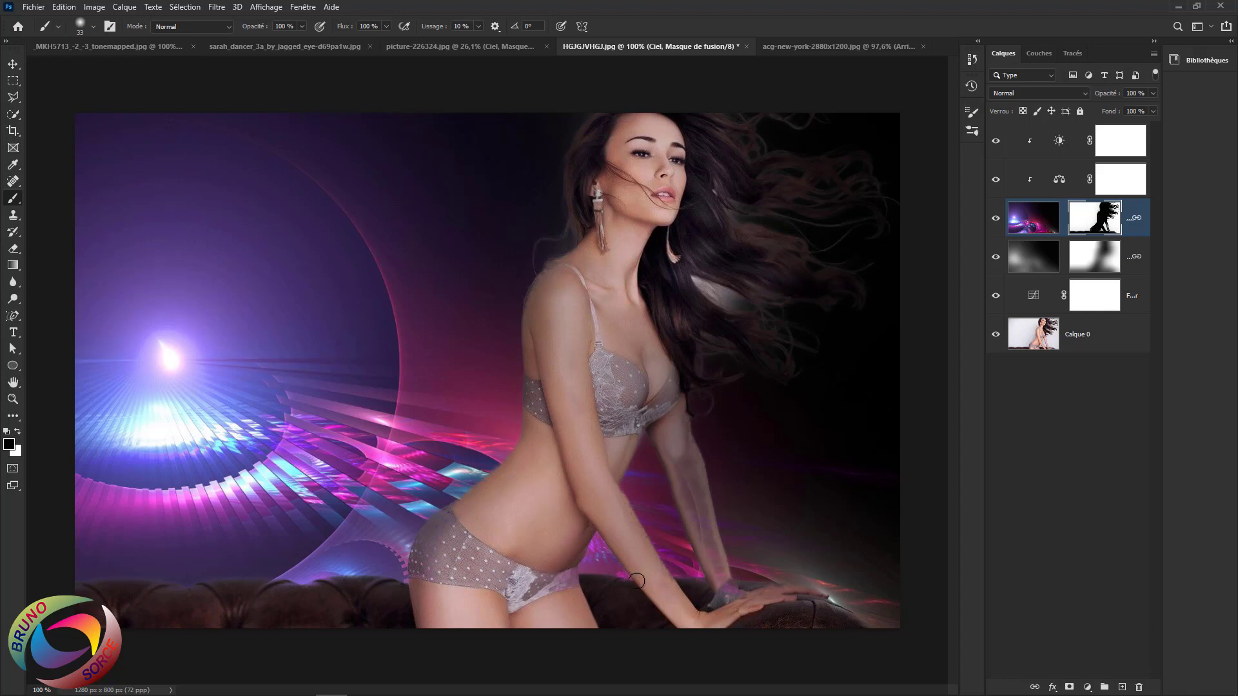
{"action": "left_click_drag", "start_coordinate": [683, 465], "coordinate": [693, 502]}
{"action": "left_click", "coordinate": [1062, 155]}
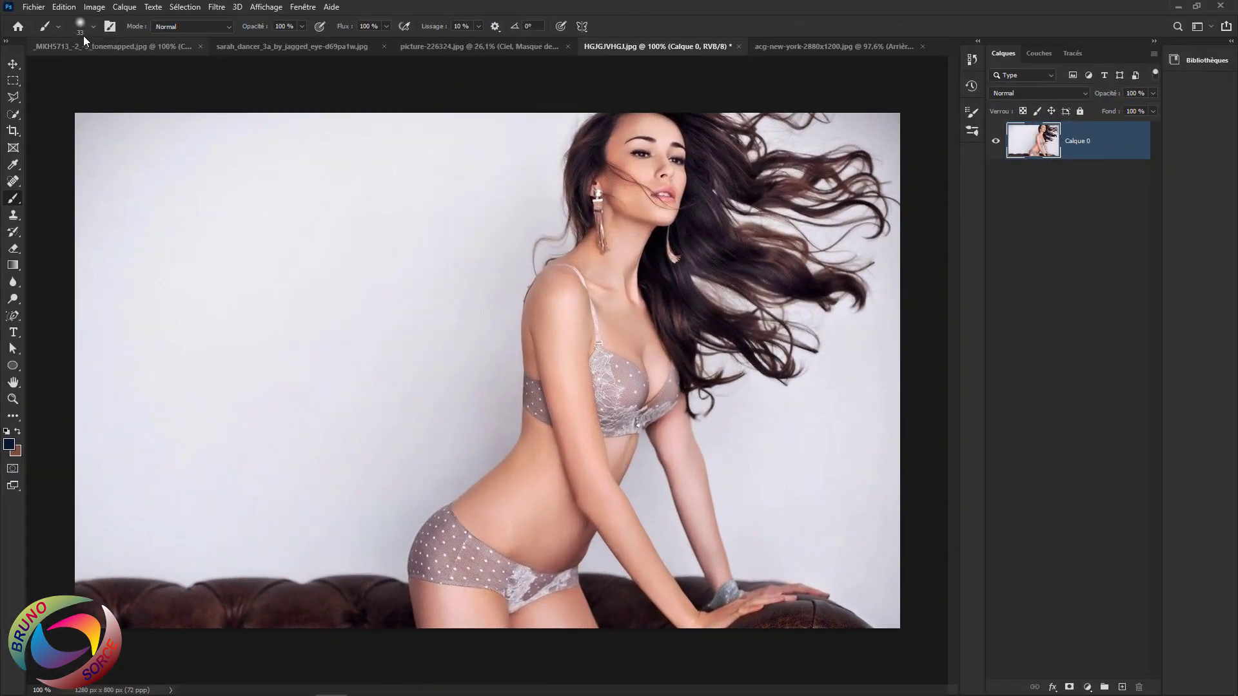
Replace the background behind the woman with the golden-cloud sky from Sunsets, with Décalage du contour at 10, and activate the Brush tool.
{"action": "left_click", "coordinate": [64, 7]}
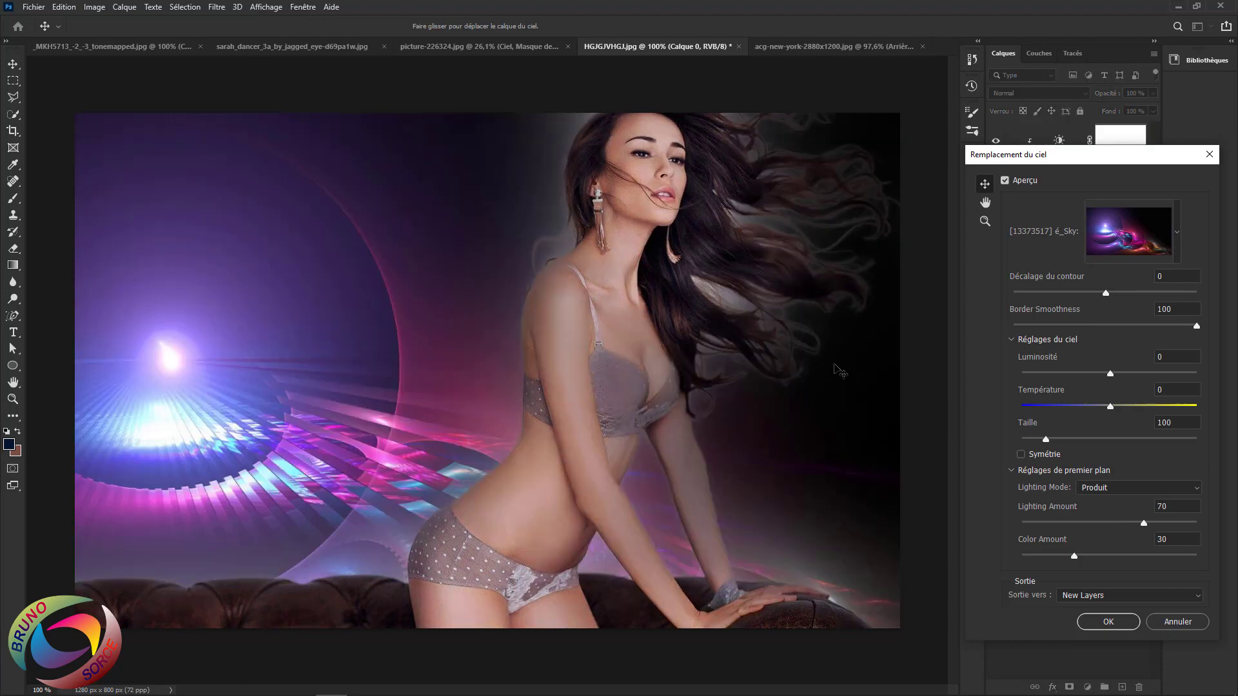
{"action": "left_click", "coordinate": [1179, 240]}
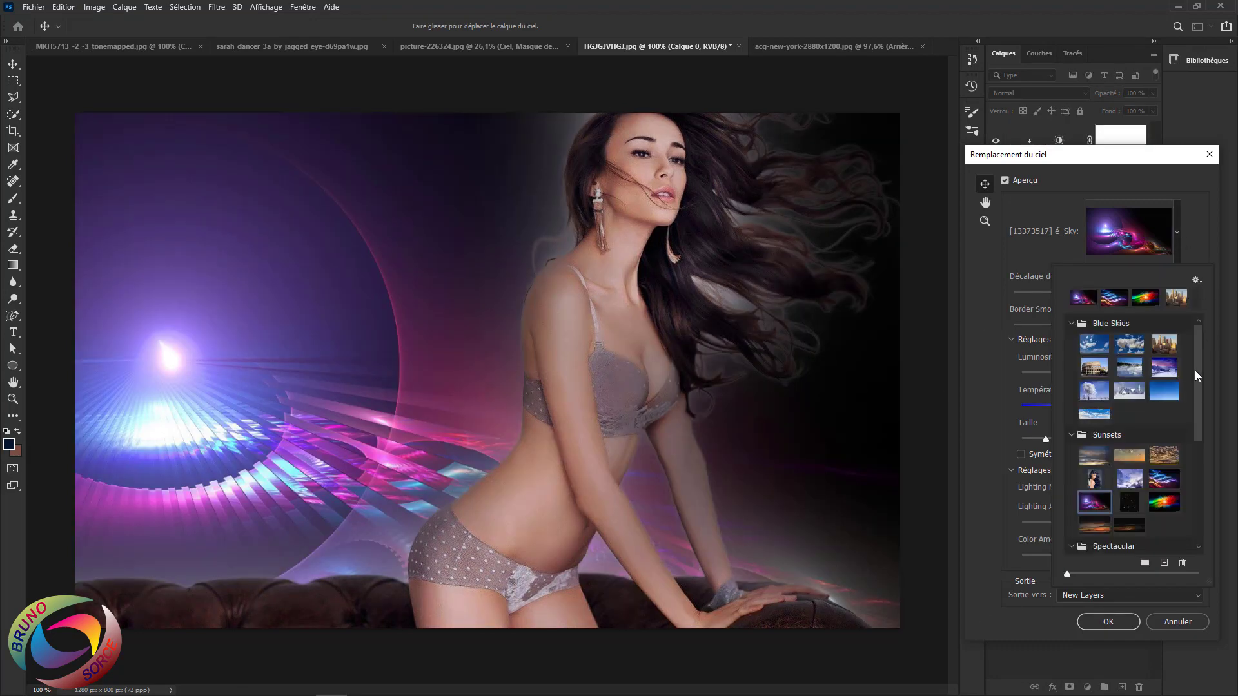
{"action": "left_click", "coordinate": [1159, 456]}
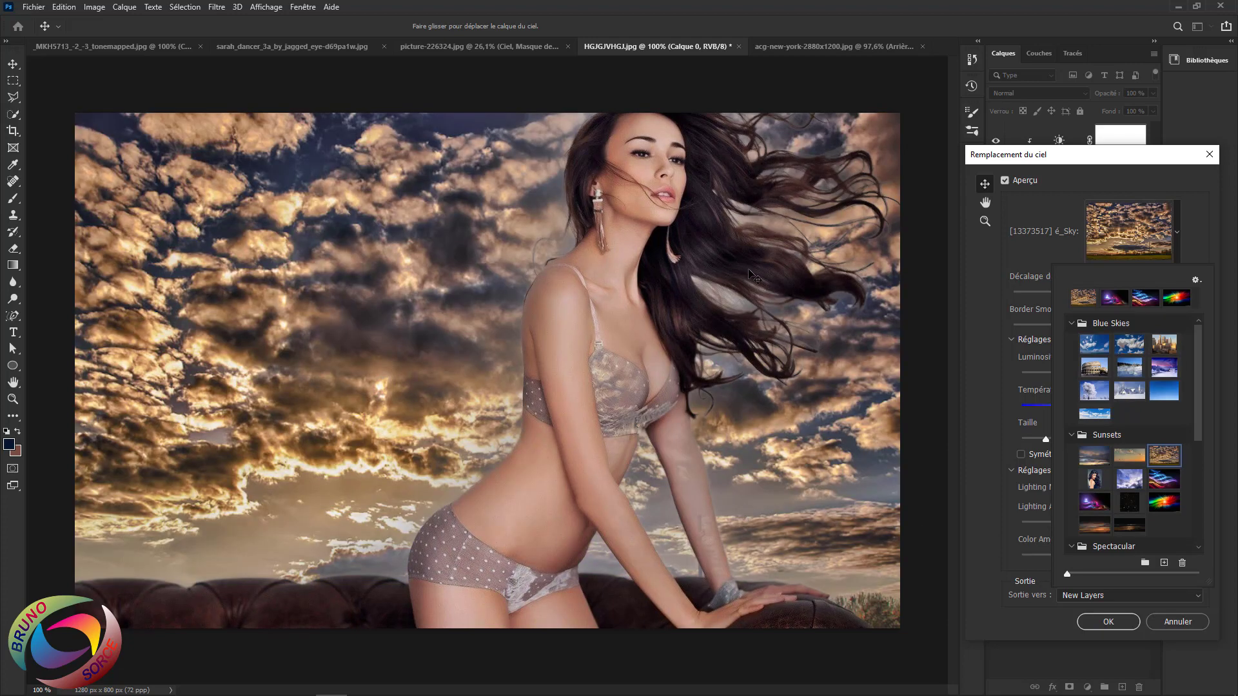
{"action": "left_click", "coordinate": [1013, 249]}
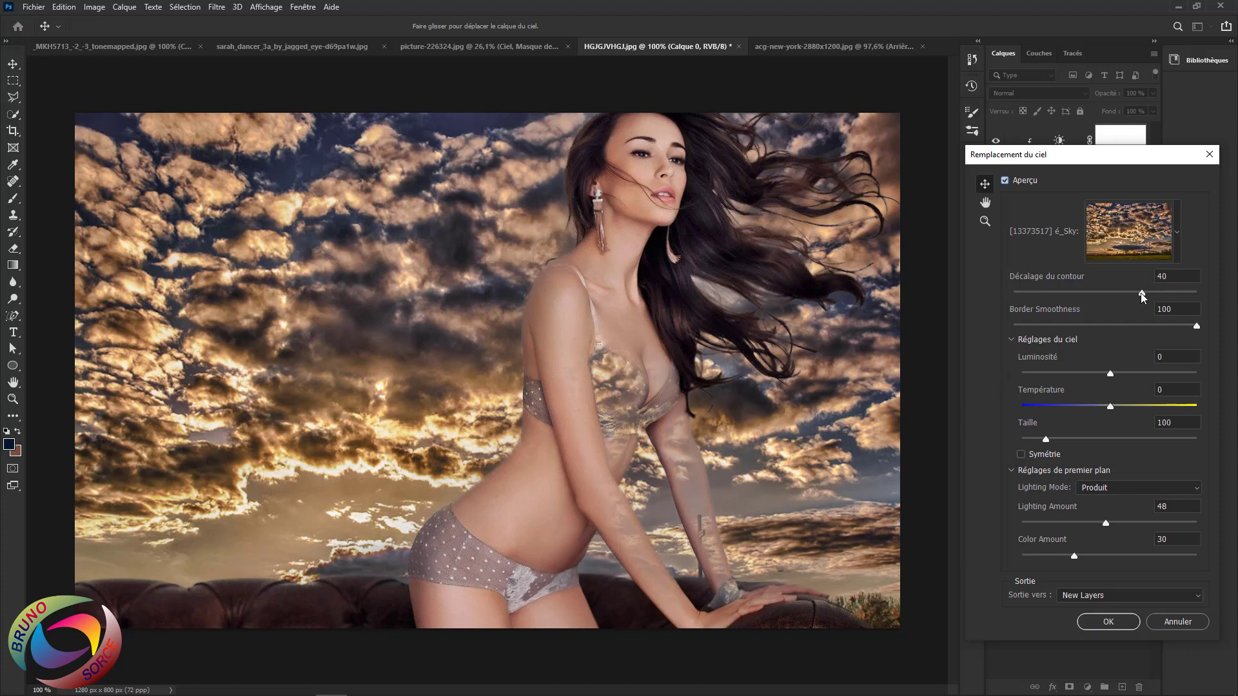
{"action": "left_click_drag", "start_coordinate": [1140, 293], "coordinate": [1115, 301]}
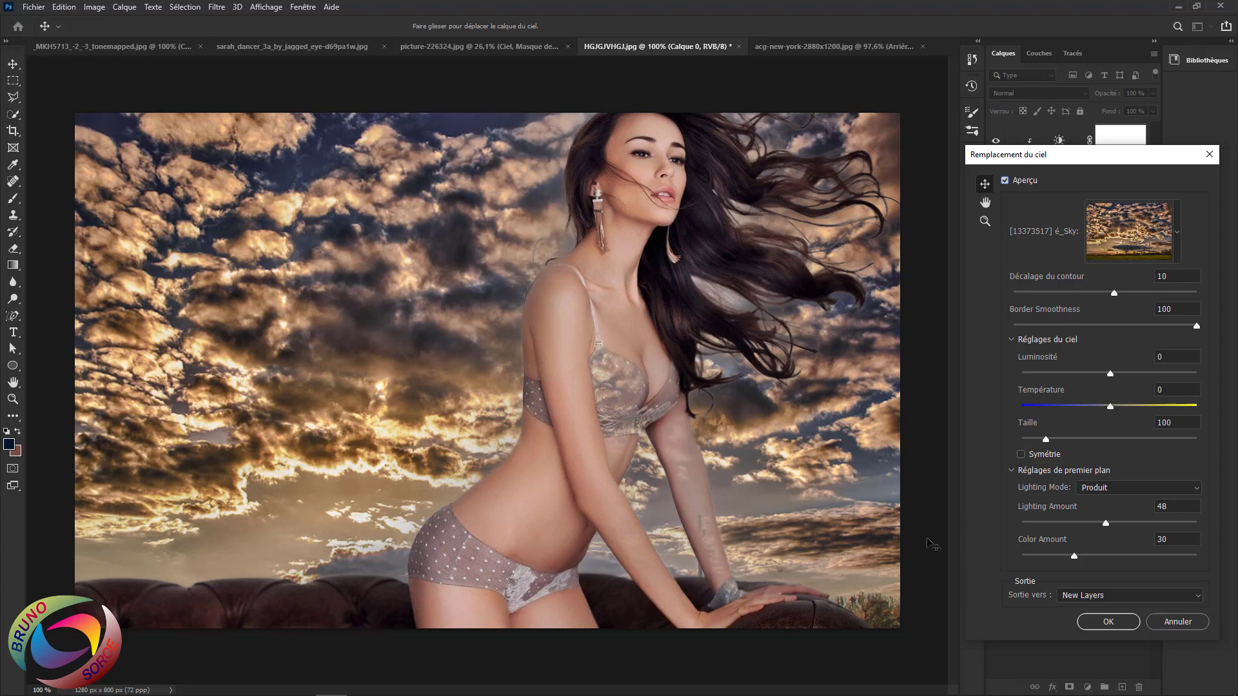
{"action": "left_click", "coordinate": [1099, 622]}
{"action": "key", "text": "b"}
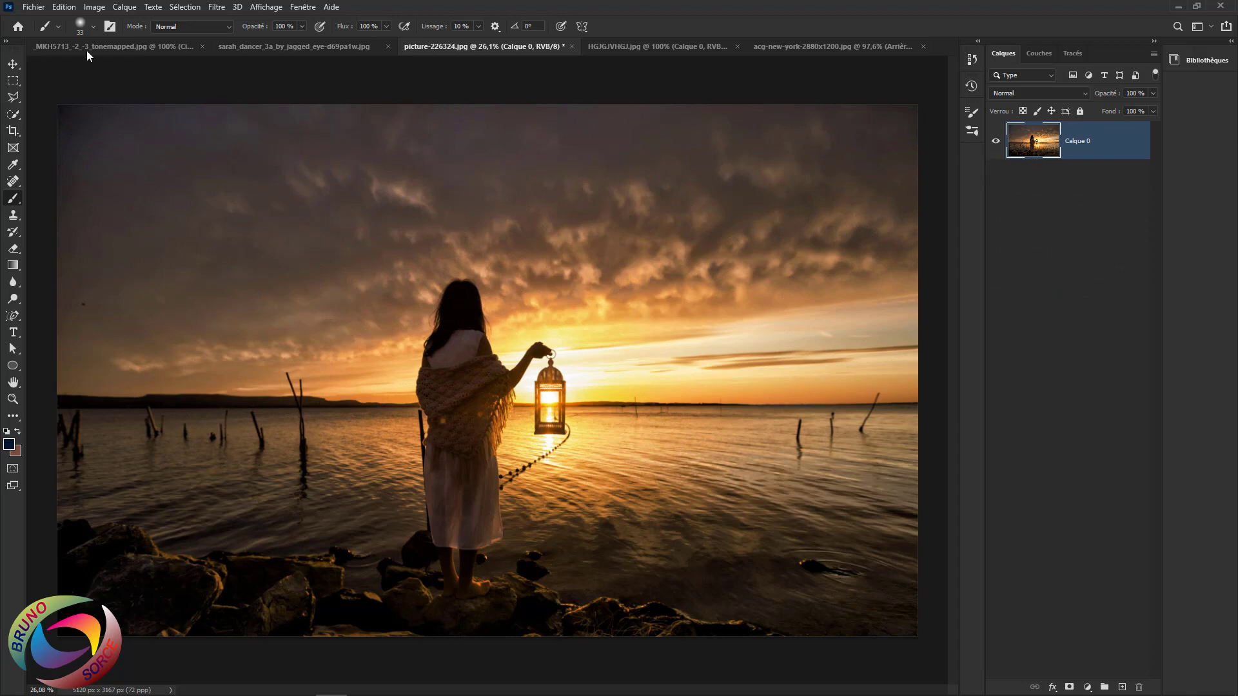
Start a sky replacement on picture-226324.jpg, compare it with the original using the preview, and choose the dark-haired woman's portrait from Sunsets as sky.
{"action": "left_click", "coordinate": [64, 8]}
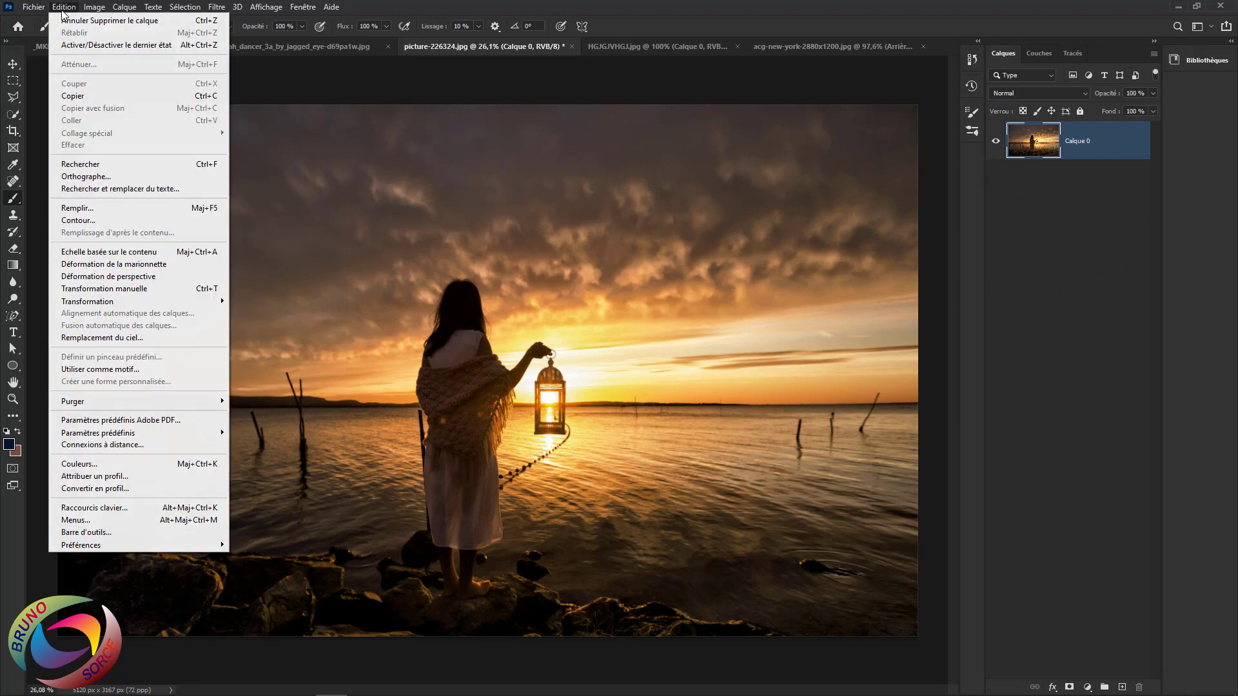
{"action": "left_click", "coordinate": [88, 338]}
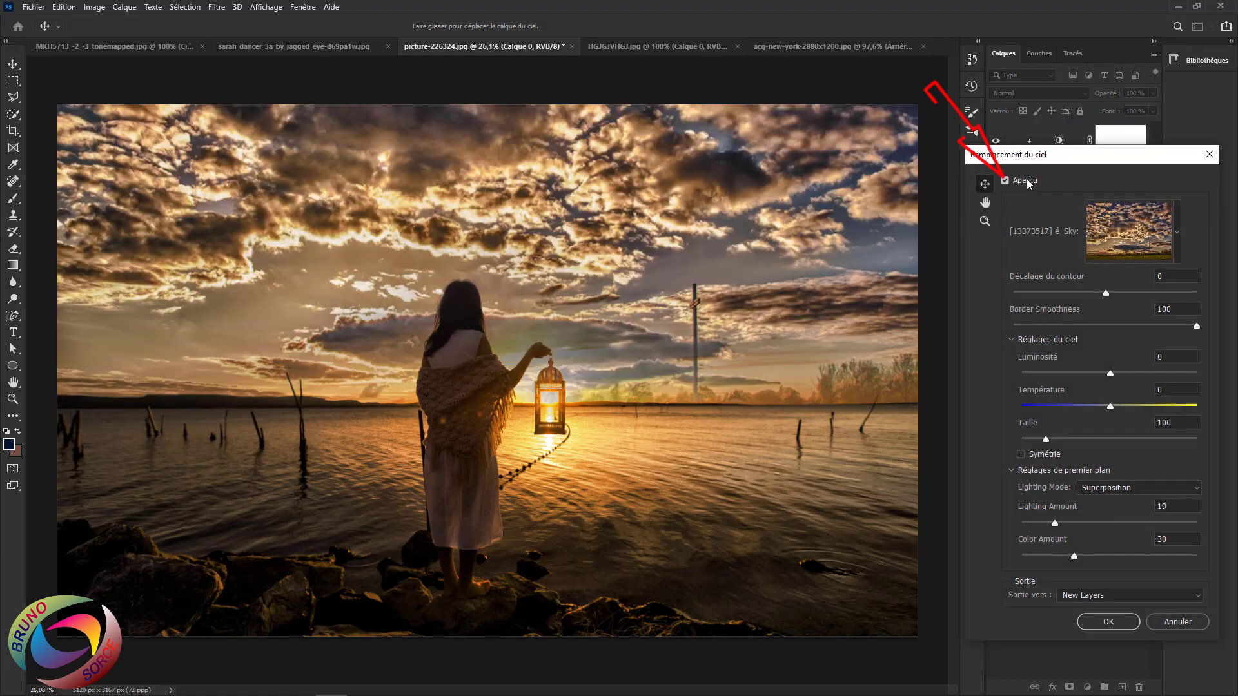
{"action": "left_click", "coordinate": [1006, 181]}
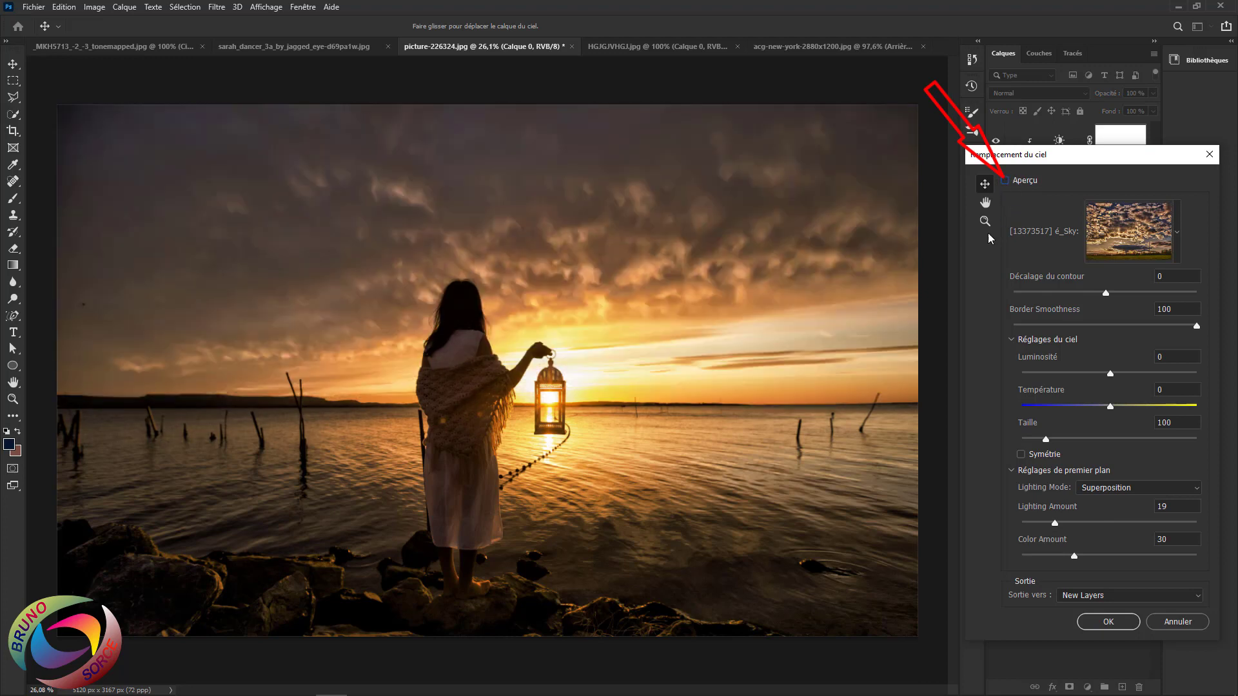
{"action": "left_click", "coordinate": [1005, 182]}
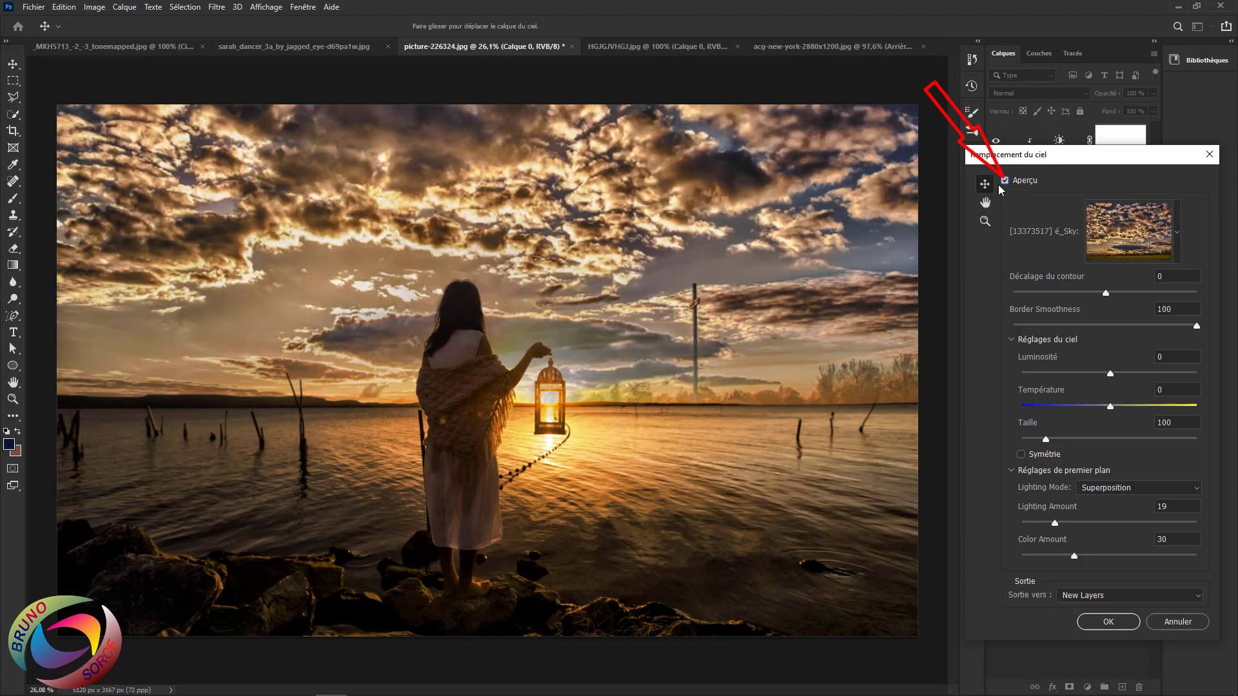
{"action": "left_click", "coordinate": [1177, 233]}
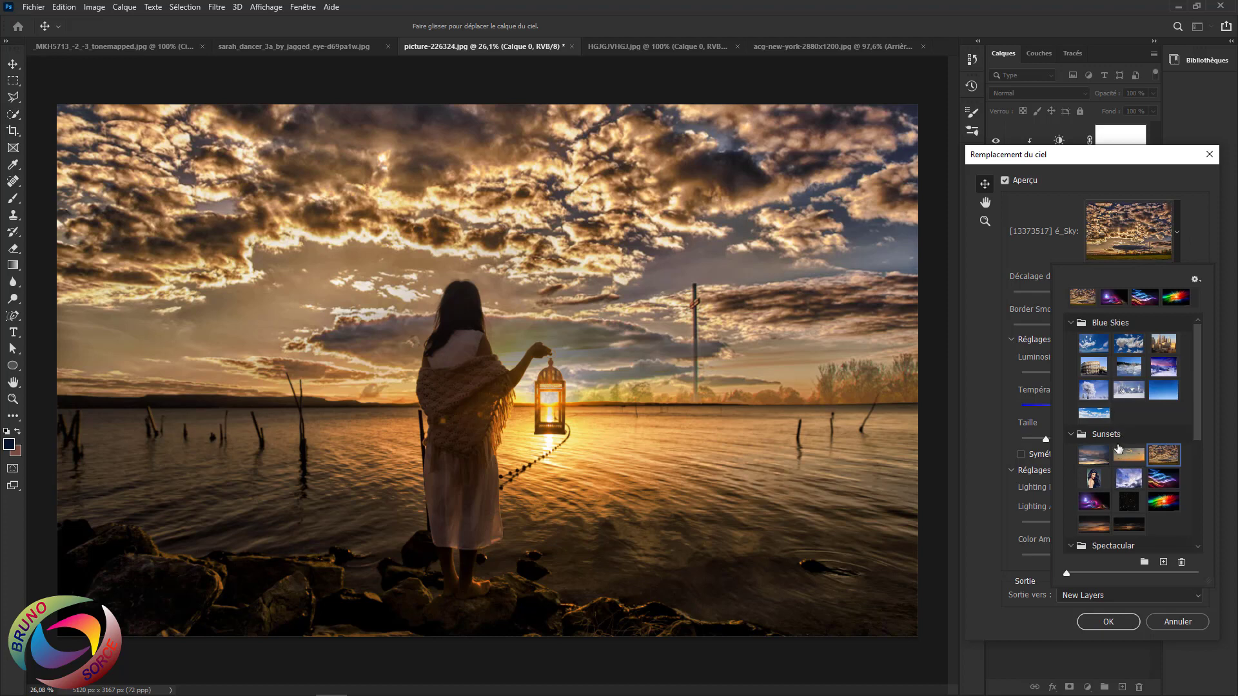
{"action": "left_click", "coordinate": [1094, 478]}
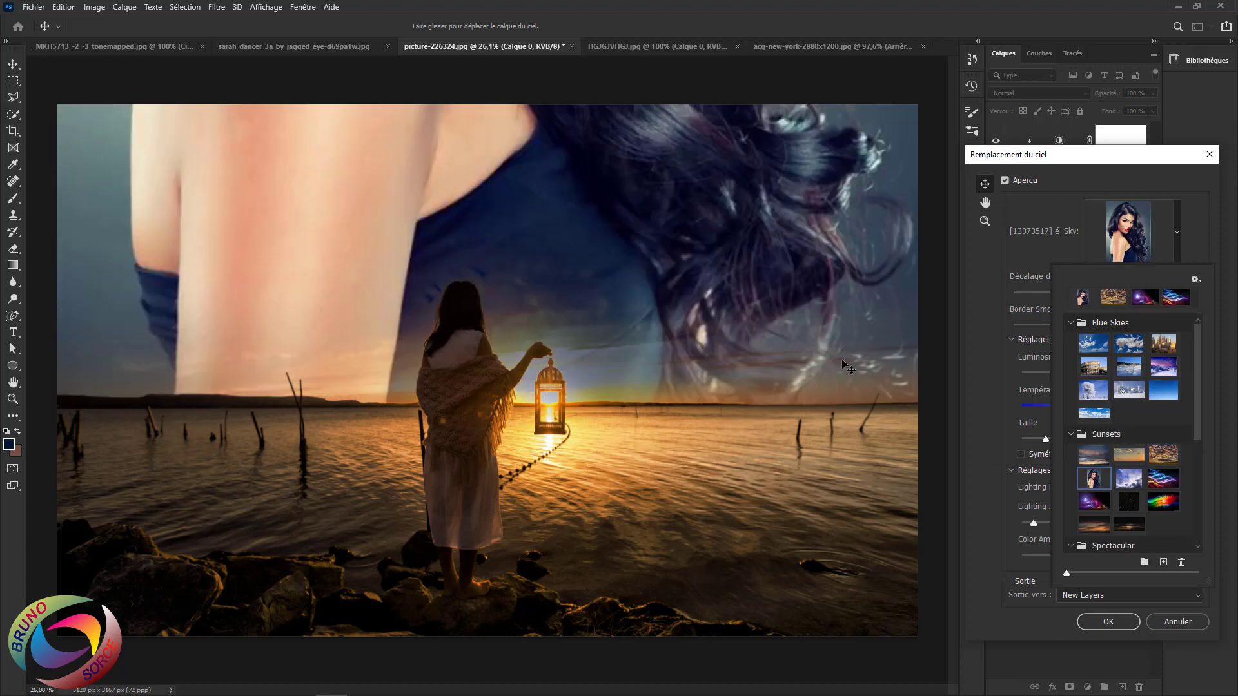
Move the portrait within the sky area so the woman's eyes and lips sit above the horizon.
{"action": "left_click", "coordinate": [983, 184]}
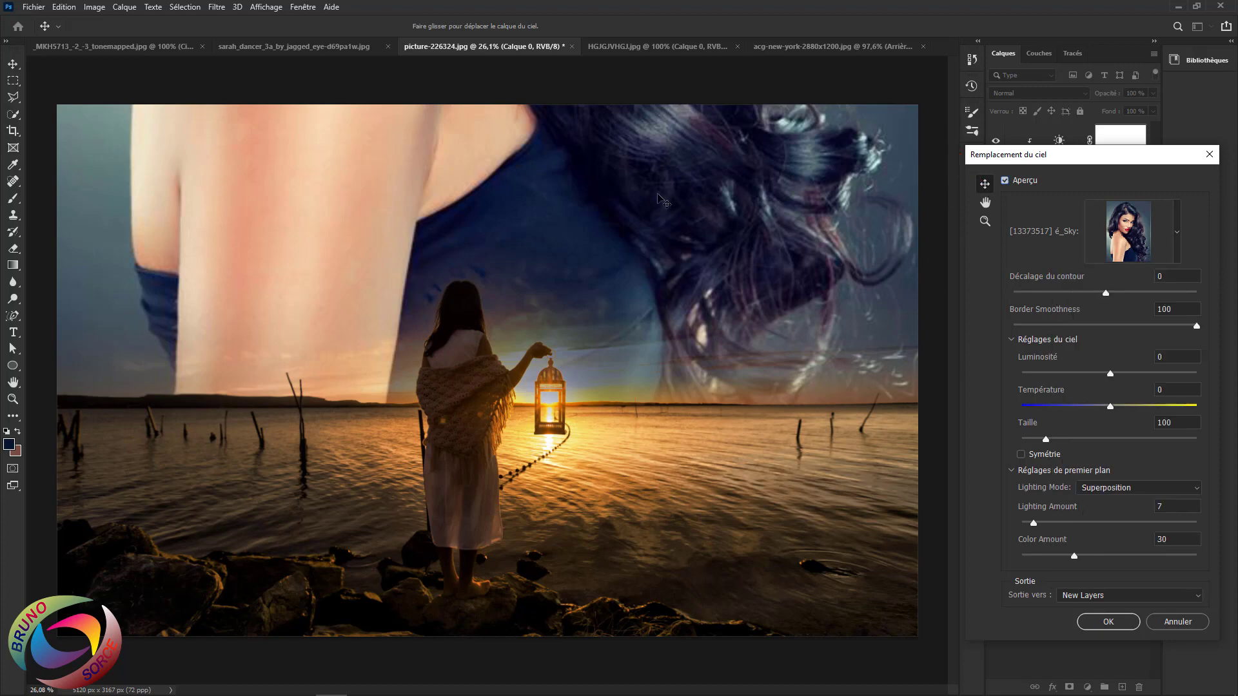
{"action": "left_click_drag", "start_coordinate": [495, 147], "coordinate": [511, 400]}
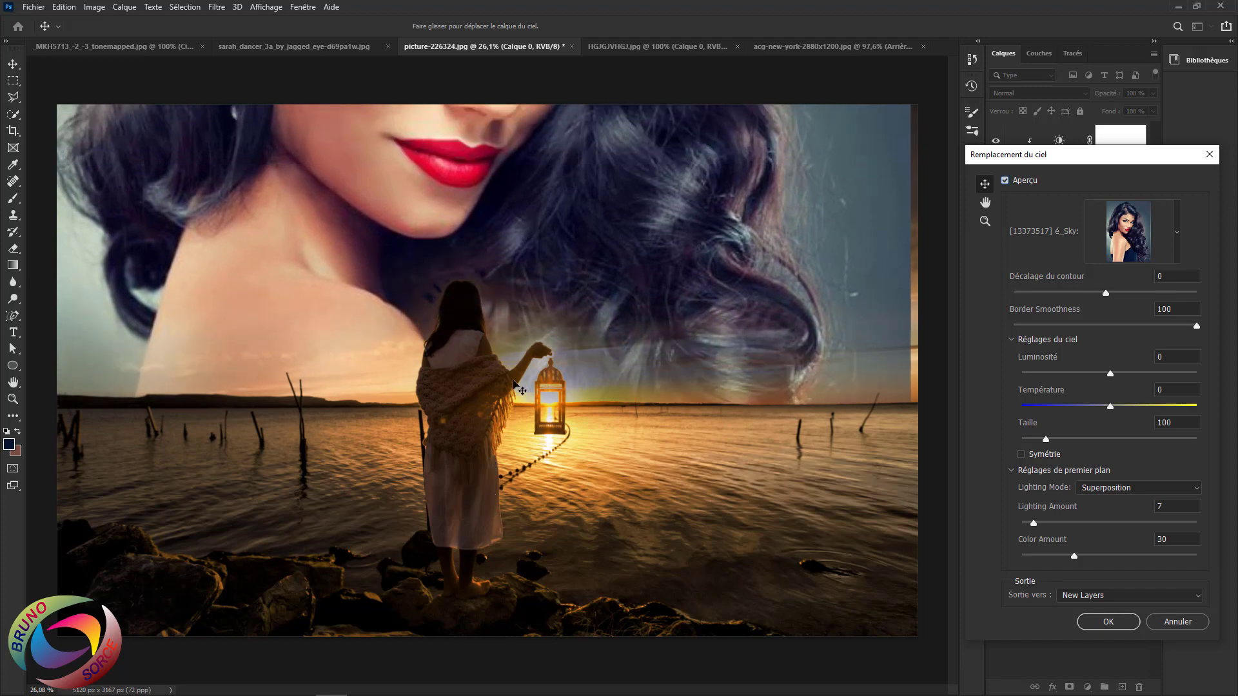
{"action": "left_click_drag", "start_coordinate": [524, 211], "coordinate": [507, 247]}
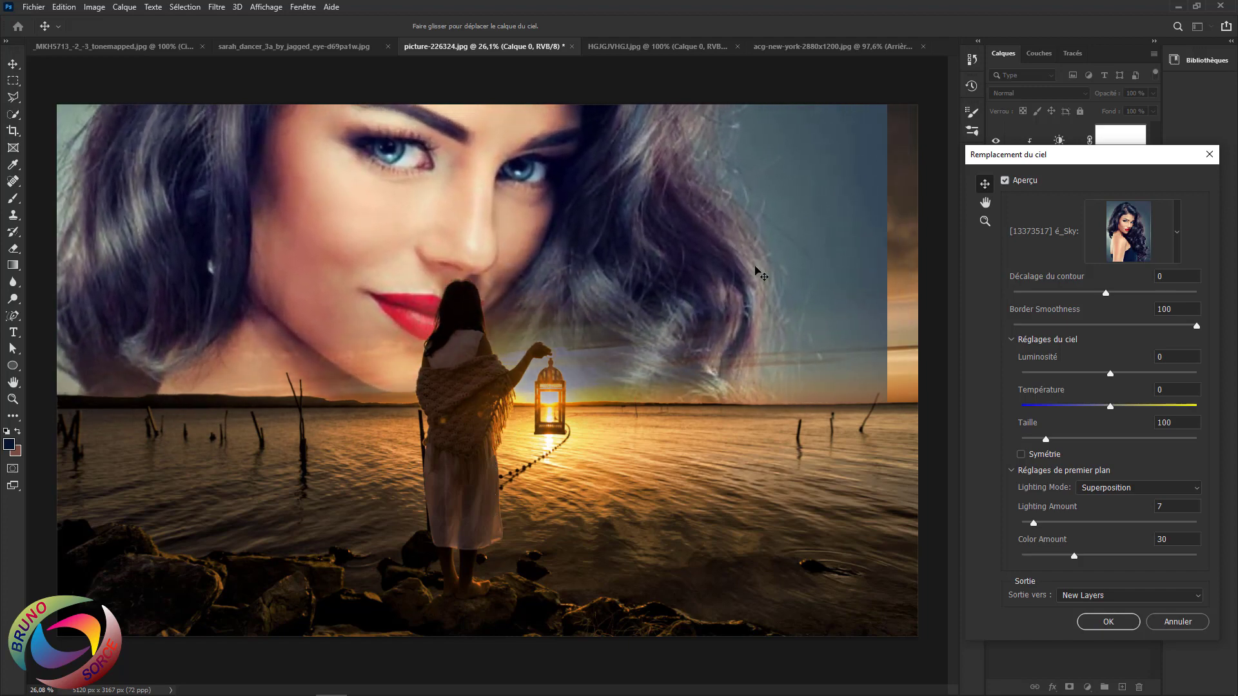
Reposition the portrait so the face looks out just above the lantern woman's head, and apply the sky replacement to new layers.
{"action": "left_click_drag", "start_coordinate": [831, 233], "coordinate": [848, 254]}
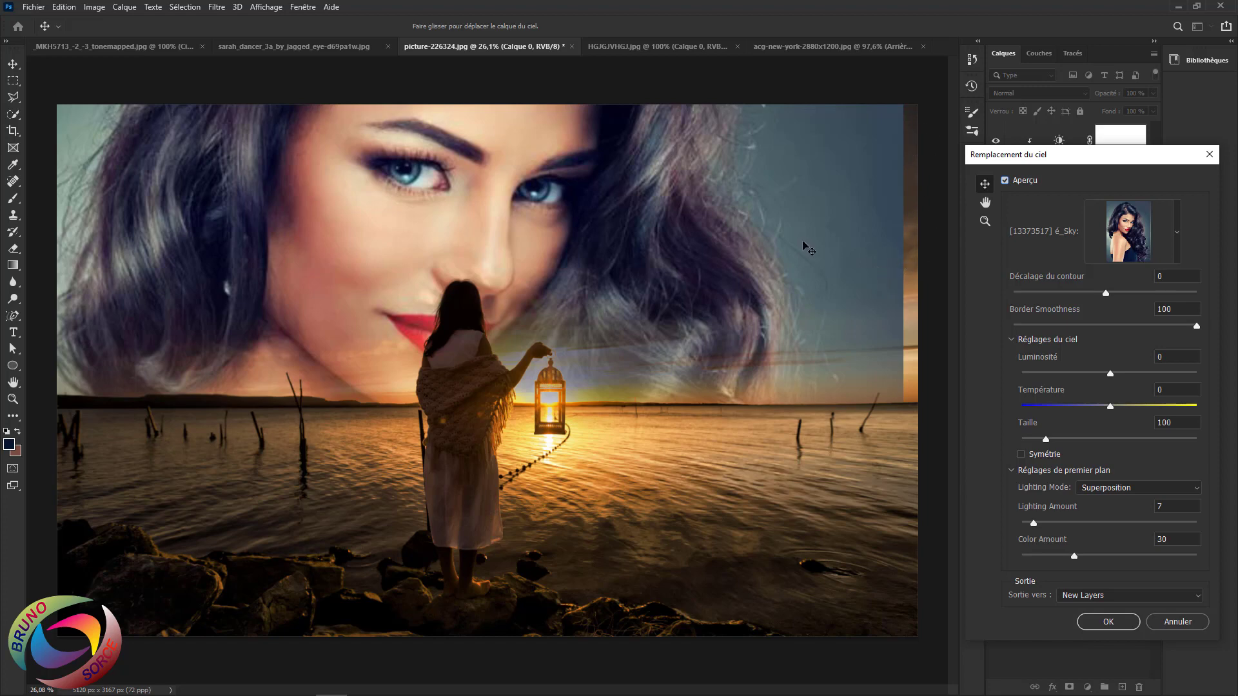
{"action": "left_click_drag", "start_coordinate": [798, 229], "coordinate": [744, 216]}
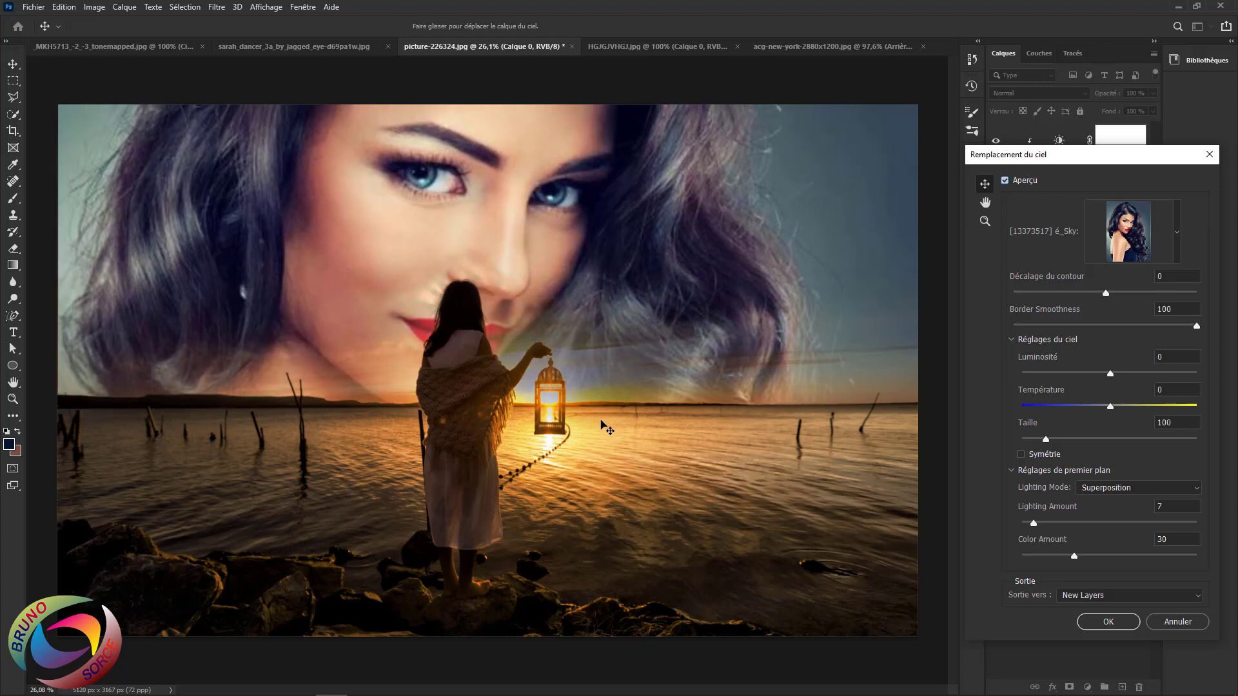
{"action": "left_click", "coordinate": [1106, 624]}
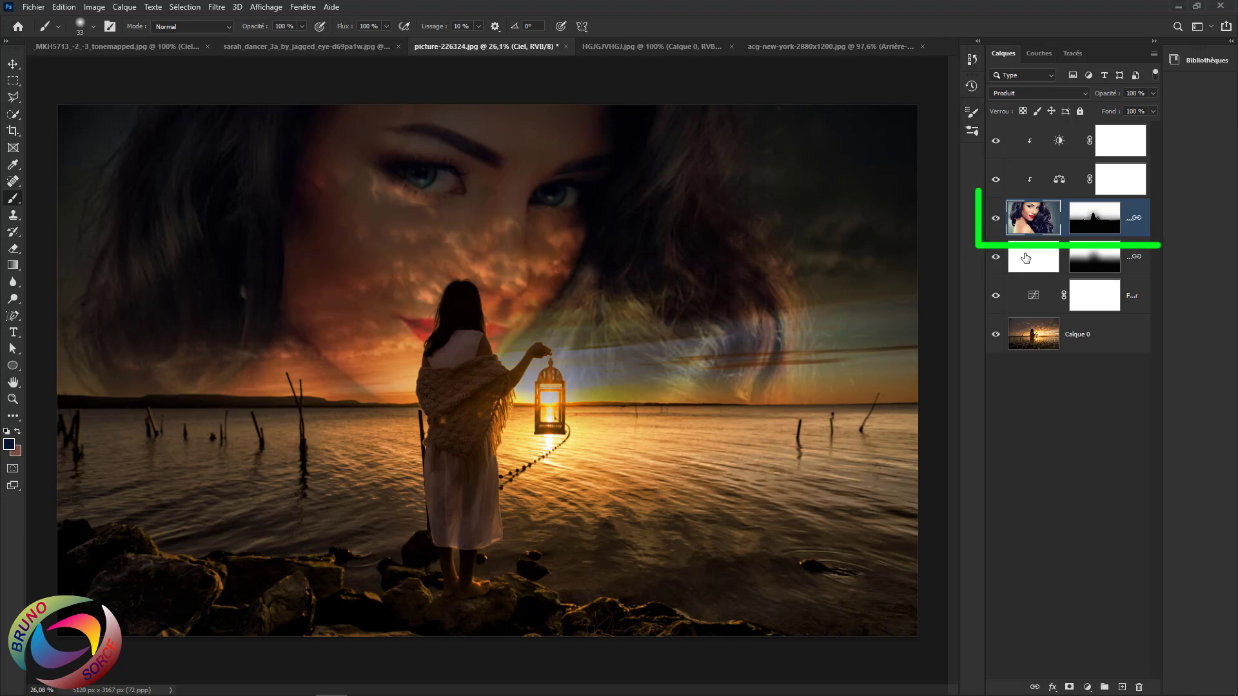
Blend the Ciel layer with the clouds by splitting the white Calque du dessous slider to 50 / 255, and lower the layer's opacity.
{"action": "double_click", "coordinate": [1134, 230]}
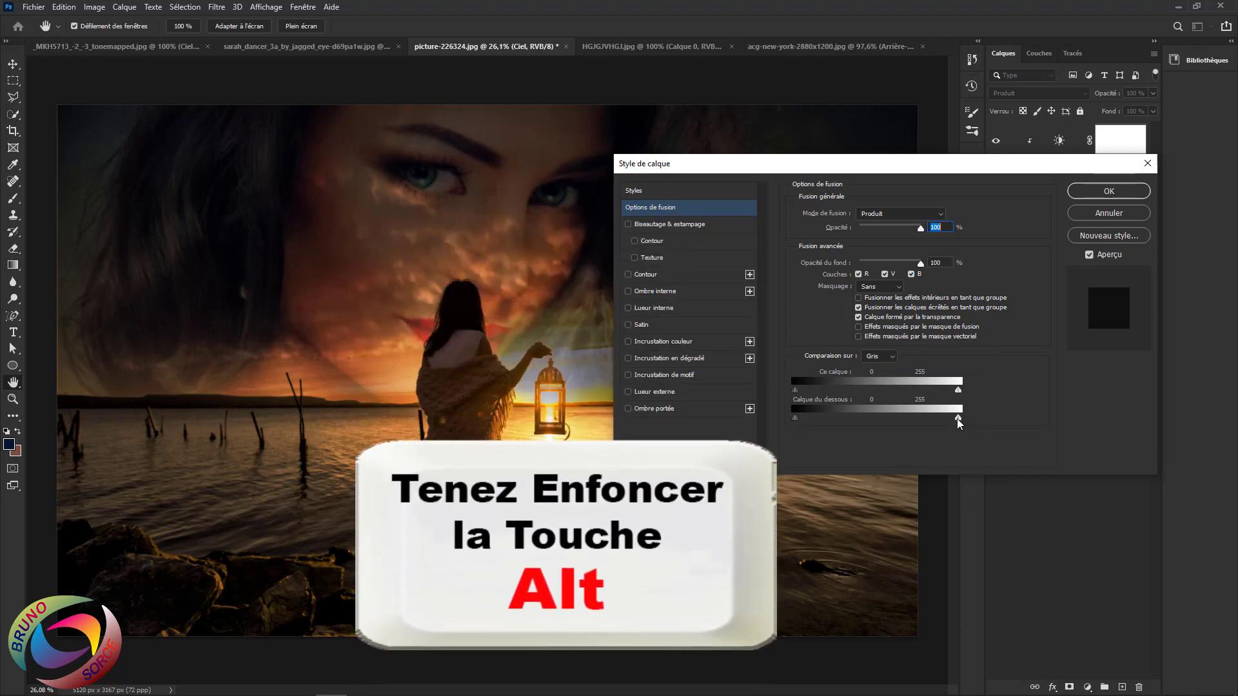
{"action": "left_click_drag", "start_coordinate": [958, 419], "coordinate": [820, 419]}
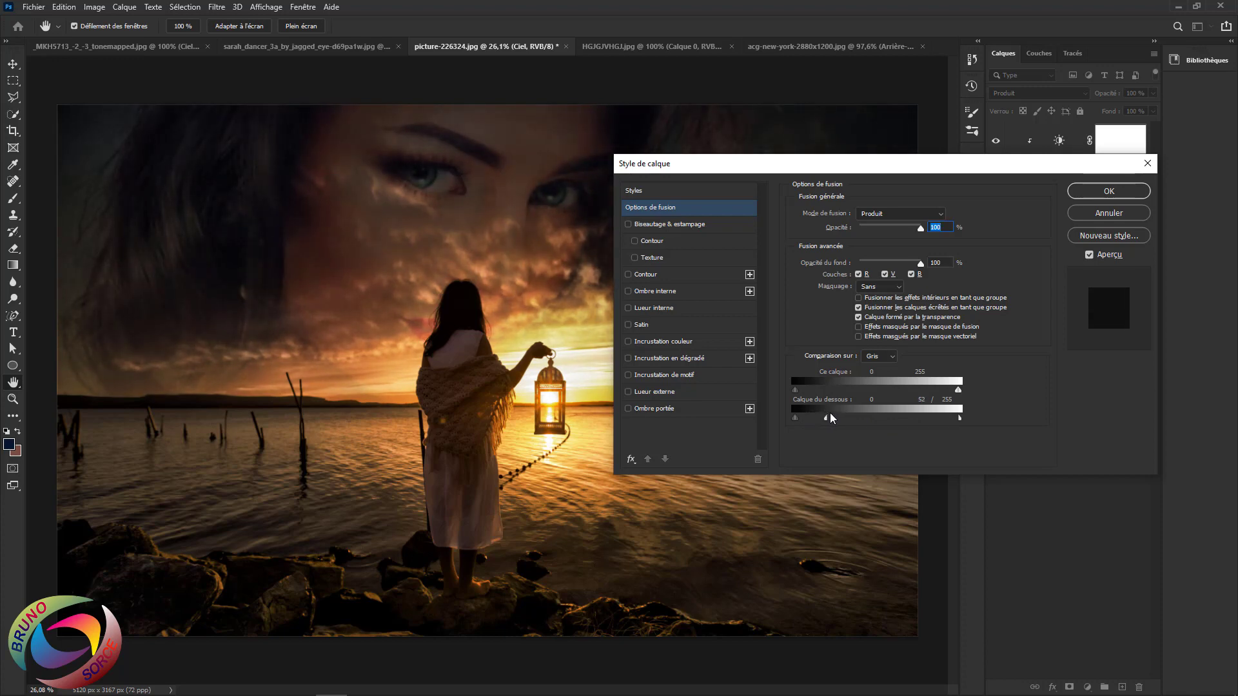
{"action": "left_click_drag", "start_coordinate": [863, 164], "coordinate": [903, 159]}
{"action": "mouse_move", "coordinate": [872, 415]}
{"action": "left_mouse_down"}
{"action": "mouse_move", "coordinate": [950, 420]}
{"action": "mouse_move", "coordinate": [869, 418]}
{"action": "left_mouse_up"}
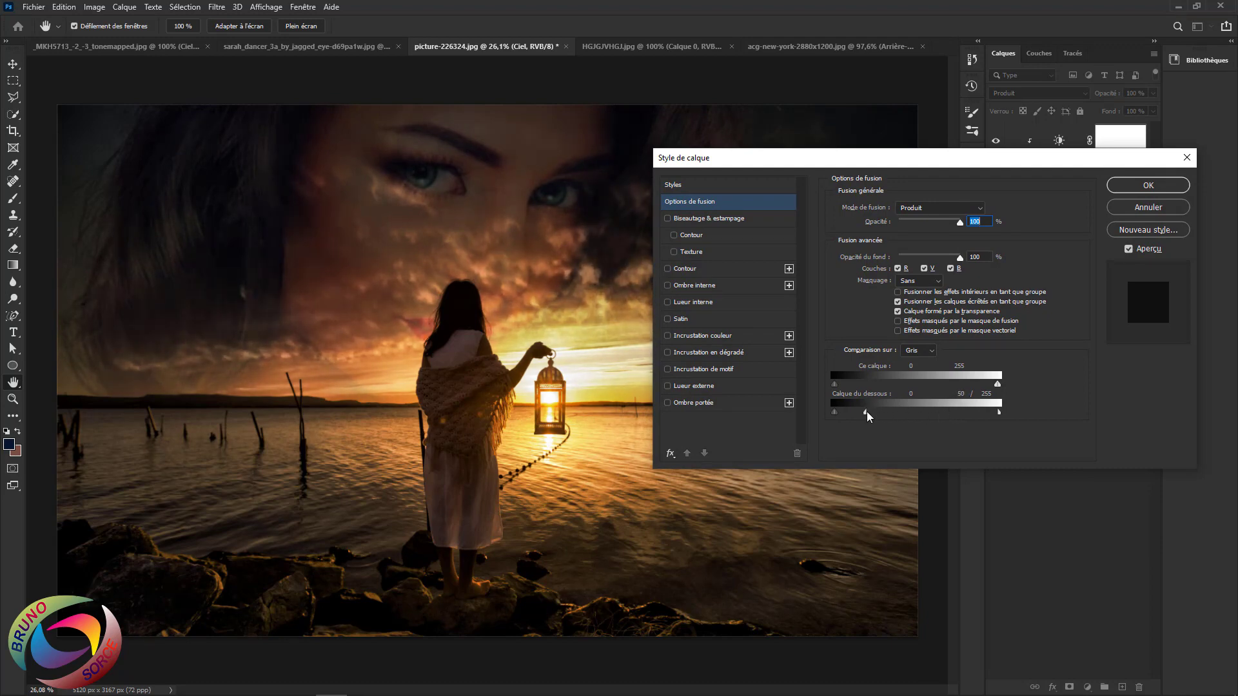
{"action": "left_click", "coordinate": [1161, 188]}
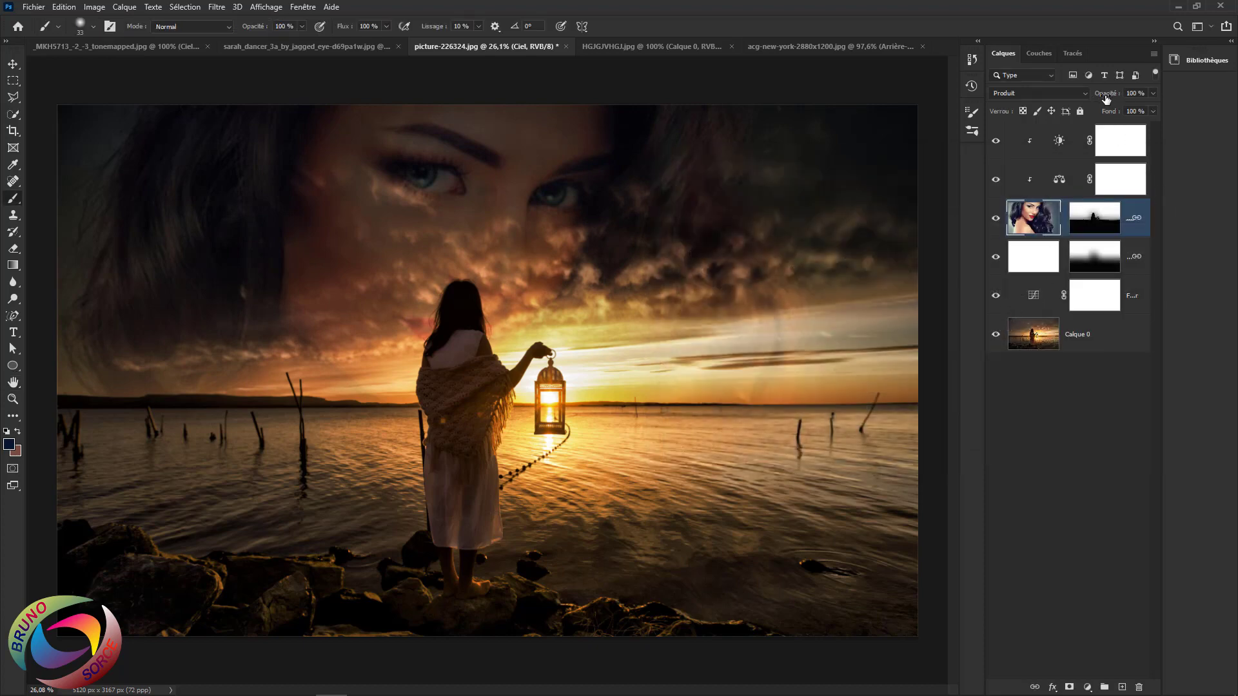
{"action": "left_click_drag", "start_coordinate": [1107, 98], "coordinate": [1084, 114]}
Switch to acg-new-york-2880x1200.jpg and delete all its sky replacement layers above Arrière-plan.
{"action": "left_click", "coordinate": [800, 46]}
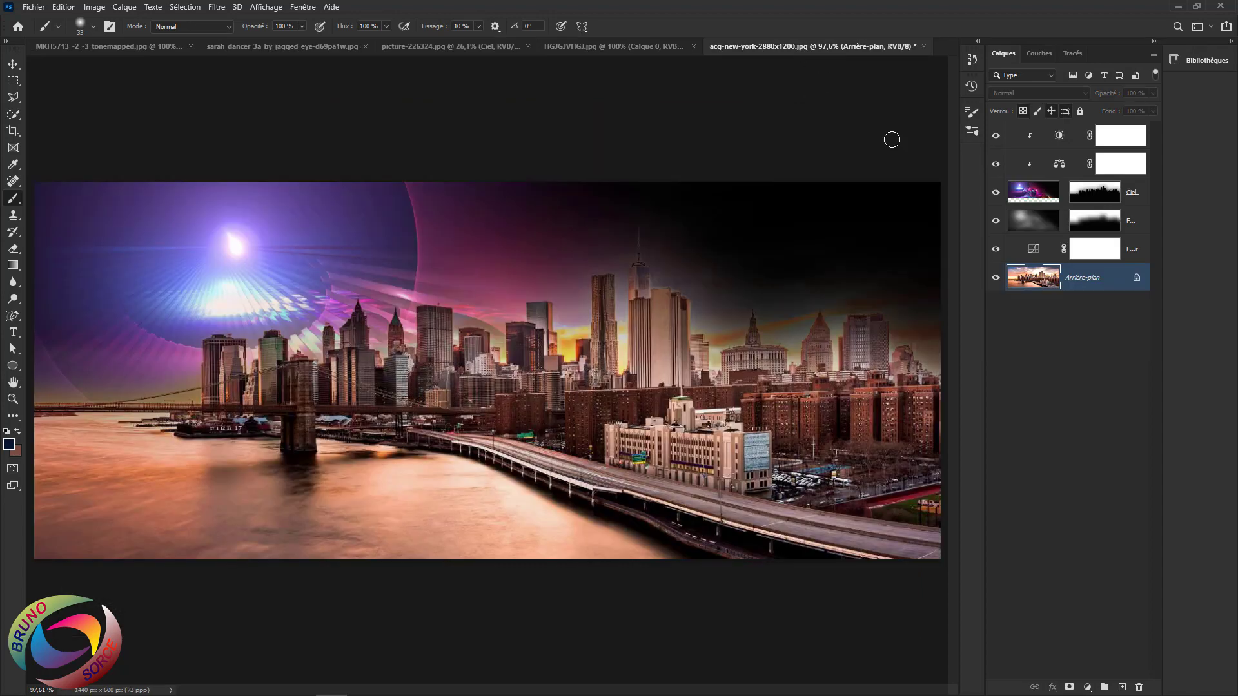
{"action": "left_click", "coordinate": [1069, 140]}
{"action": "key", "text": "Delete"}
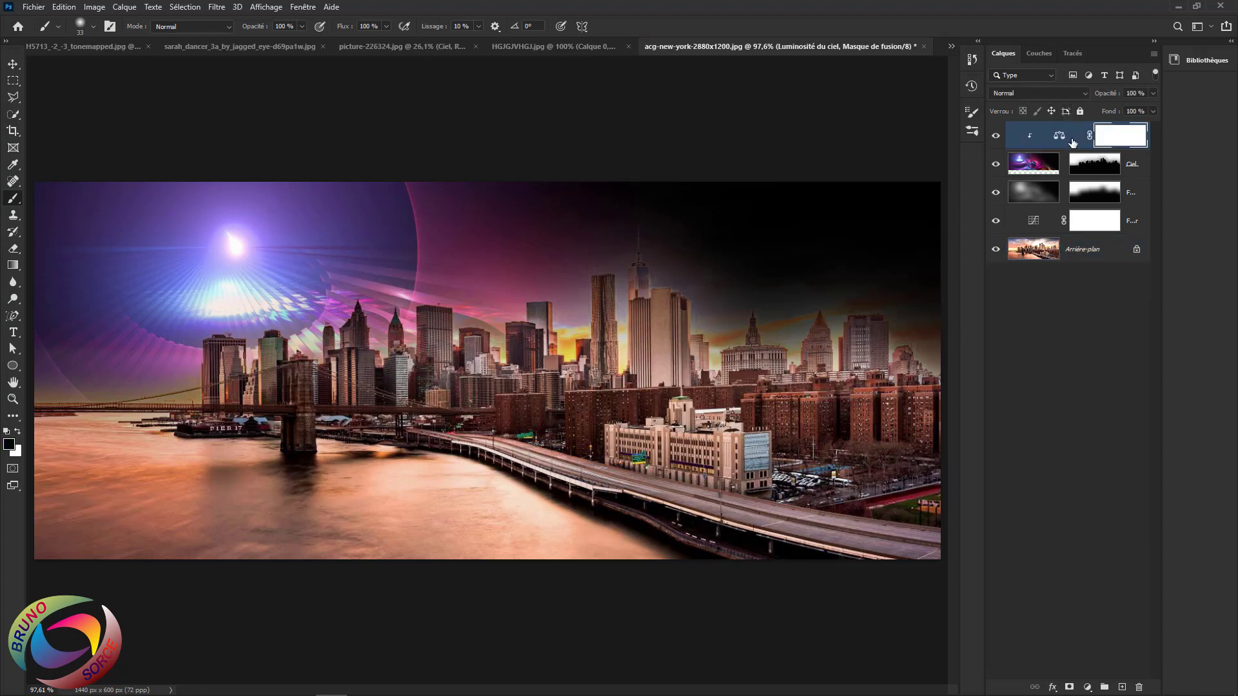
{"action": "key", "text": "Delete"}
{"action": "key", "text": "Delete"}
{"action": "key", "text": "Delete"}
{"action": "key", "text": "Delete"}
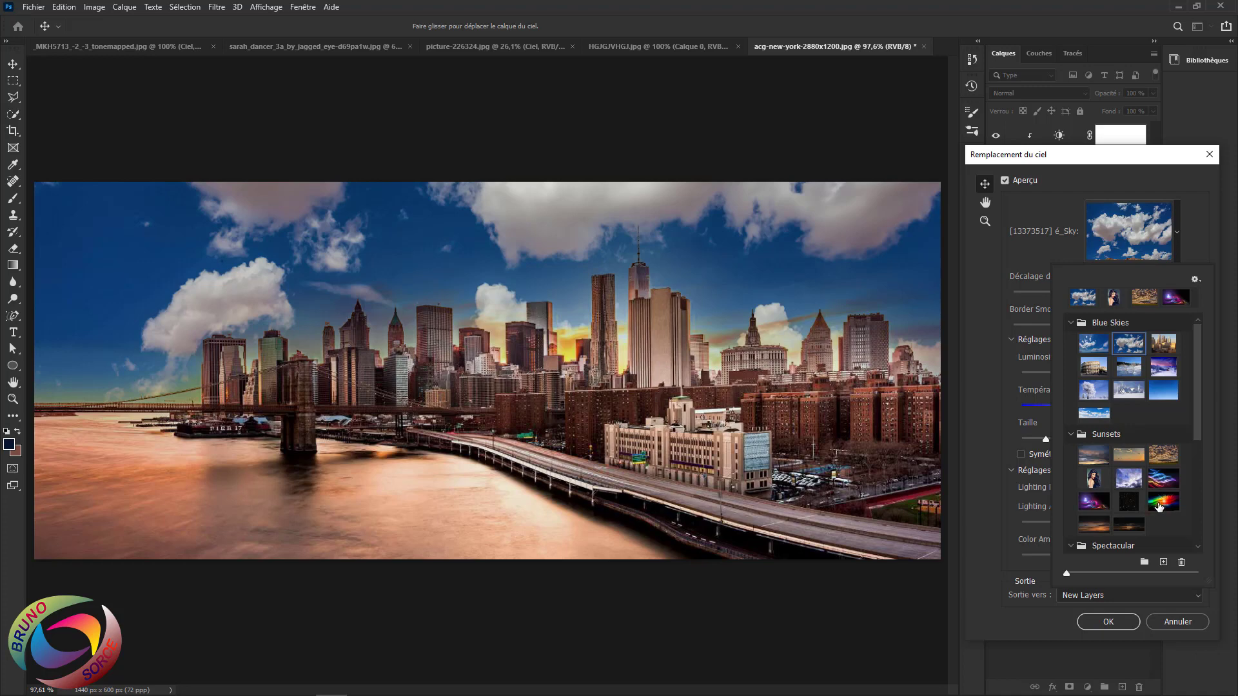
Preview the multicoloured and golden-cloud Sunsets skies on the New York photo, and choose the white-background woman's portrait listed after the Spectacular skies.
{"action": "left_click", "coordinate": [1163, 502]}
{"action": "left_click", "coordinate": [1164, 455]}
{"action": "scroll", "coordinate": [1154, 439], "scroll_direction": "down", "scroll_amount": 3}
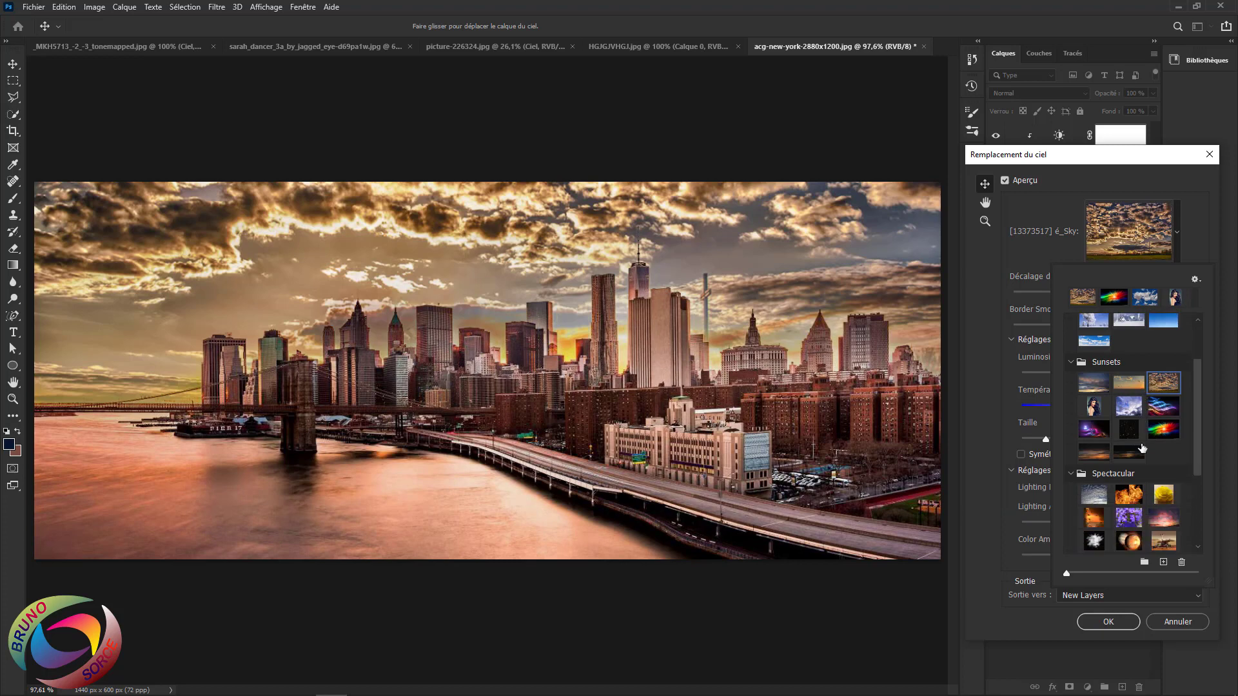
{"action": "scroll", "coordinate": [1127, 472], "scroll_direction": "down", "scroll_amount": 5}
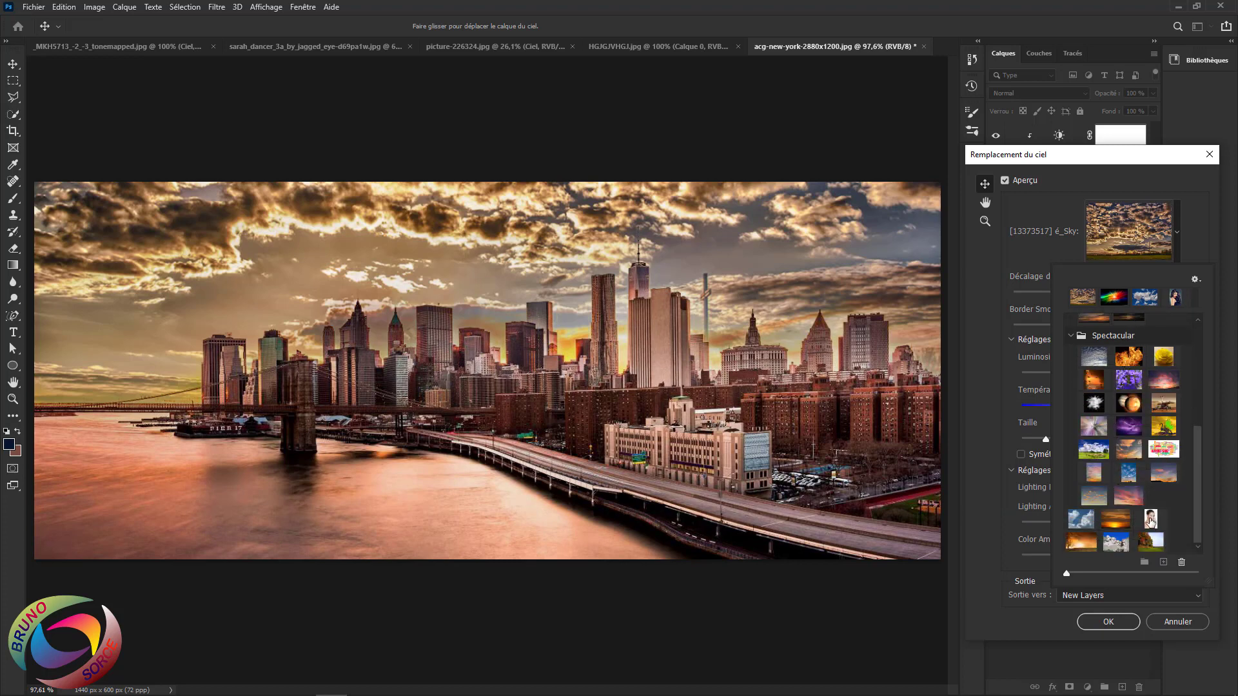
{"action": "left_click", "coordinate": [1151, 520]}
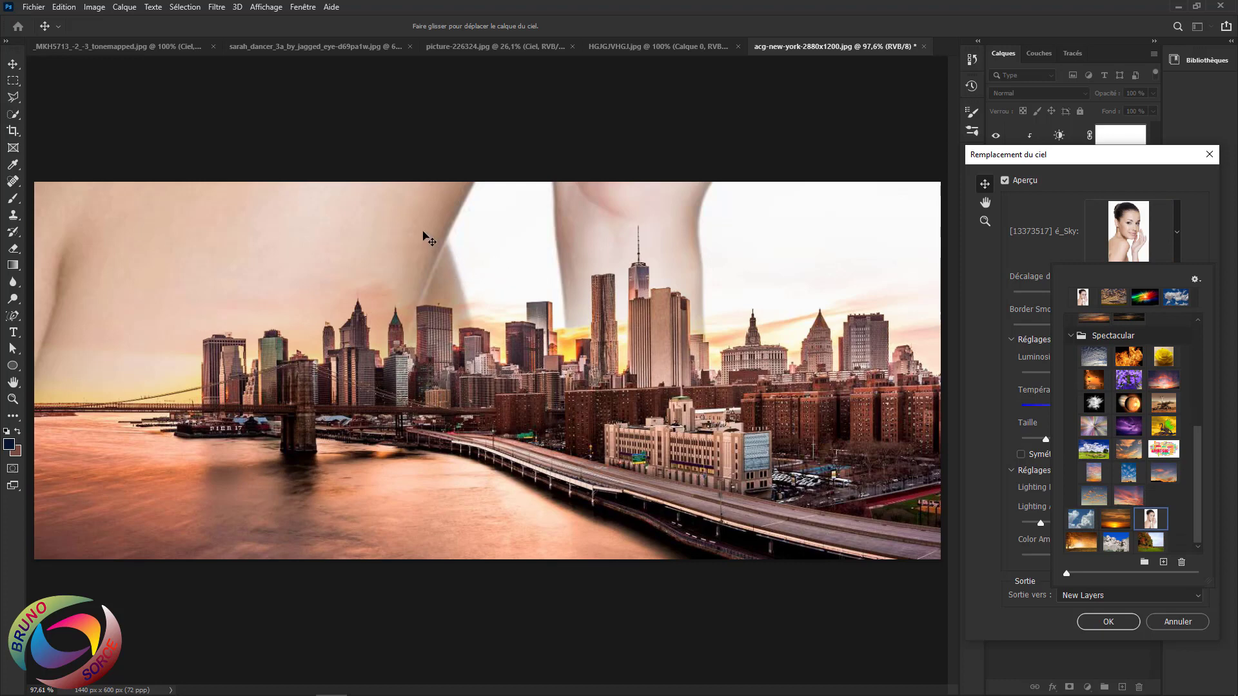
Move the portrait down so the woman's eyes sit above the skyline, and compare it with Symétrie on and off.
{"action": "left_click_drag", "start_coordinate": [429, 235], "coordinate": [458, 400]}
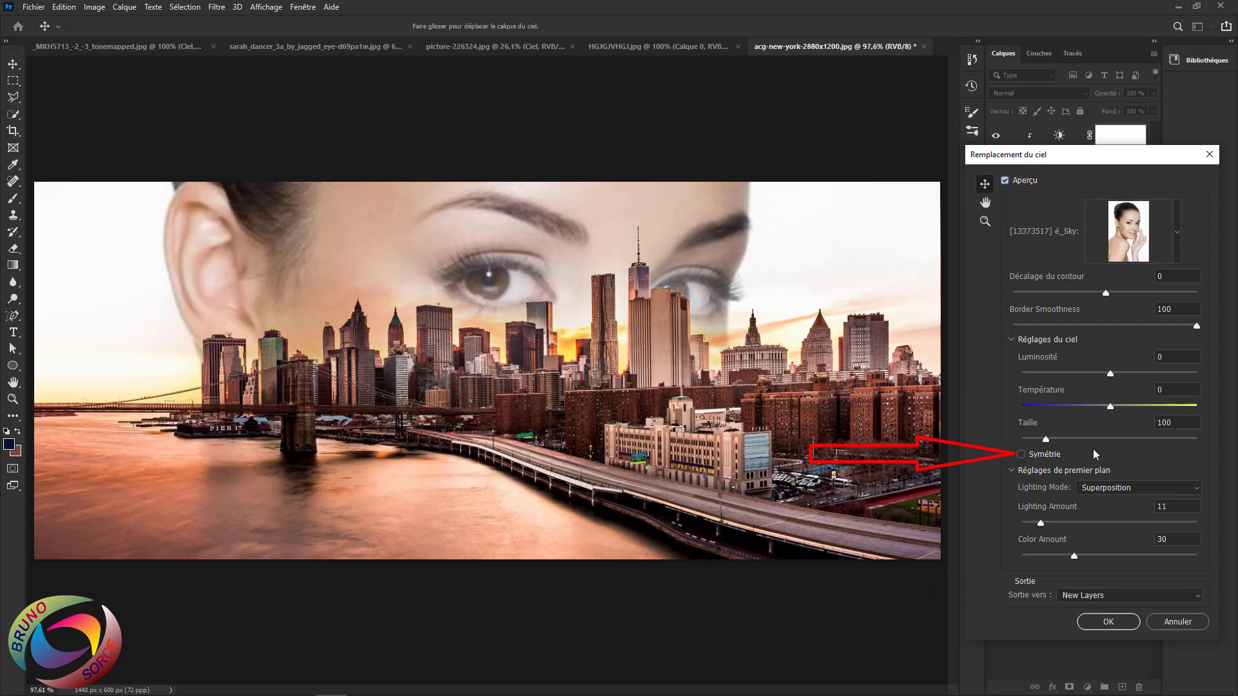
{"action": "left_click", "coordinate": [1021, 454]}
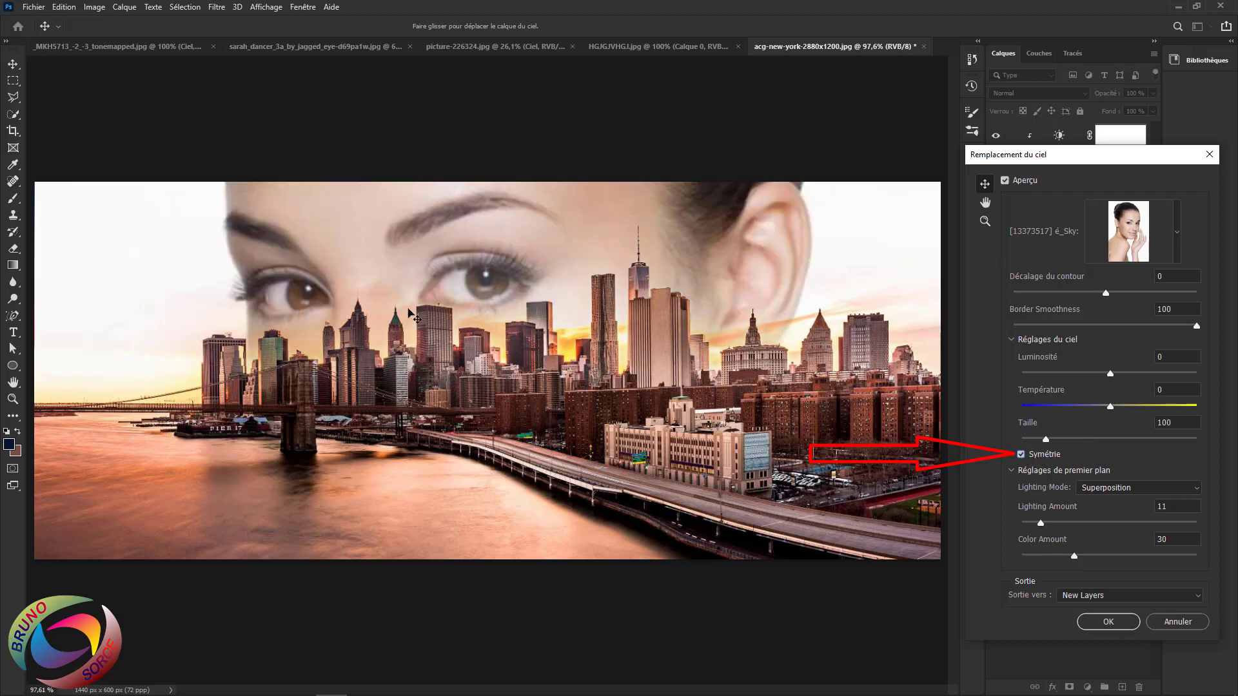
{"action": "left_click", "coordinate": [1022, 455]}
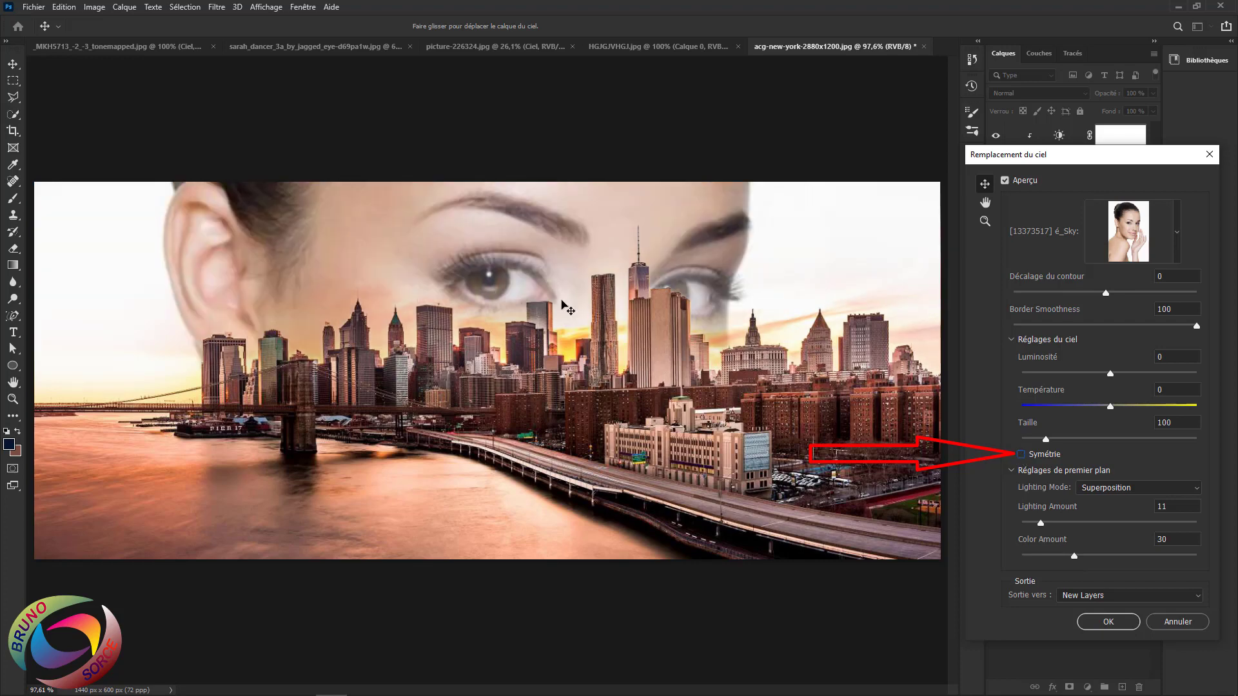